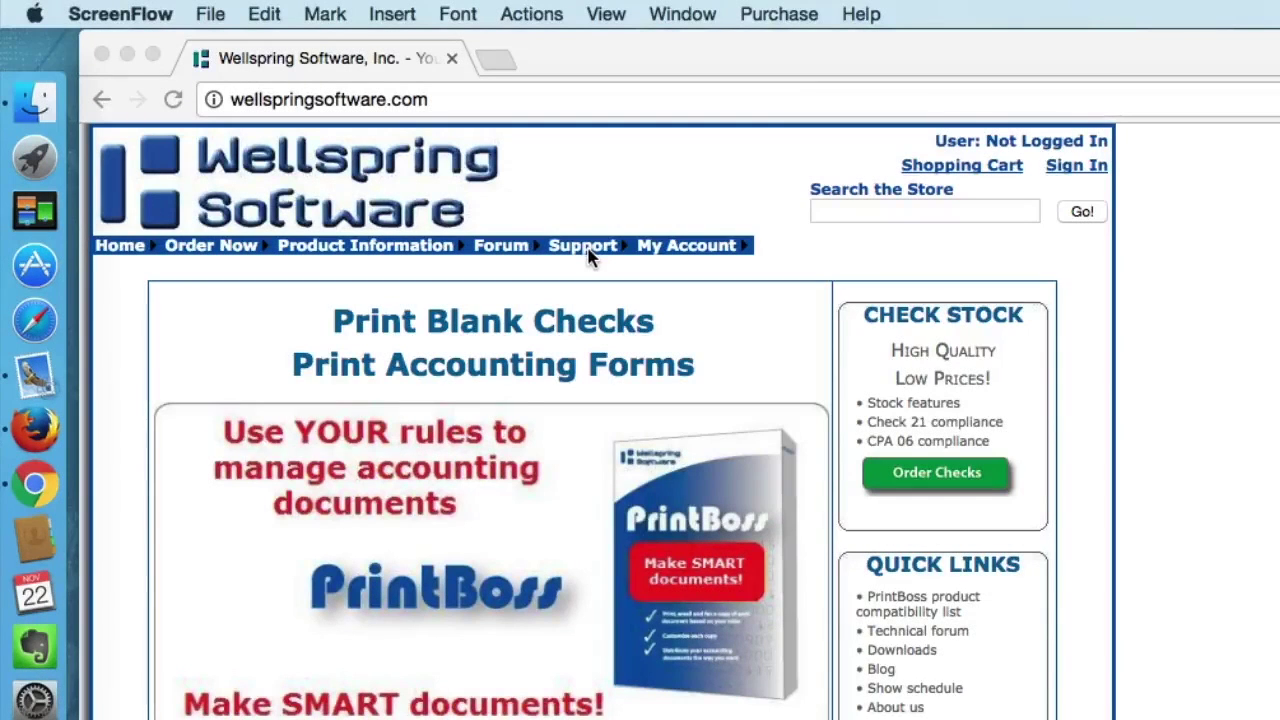
Step: Search the support documents for Q1030 and open the PrintBoss Bank Accounts training note
{"action": "mouse_move", "coordinate": [590, 258]}
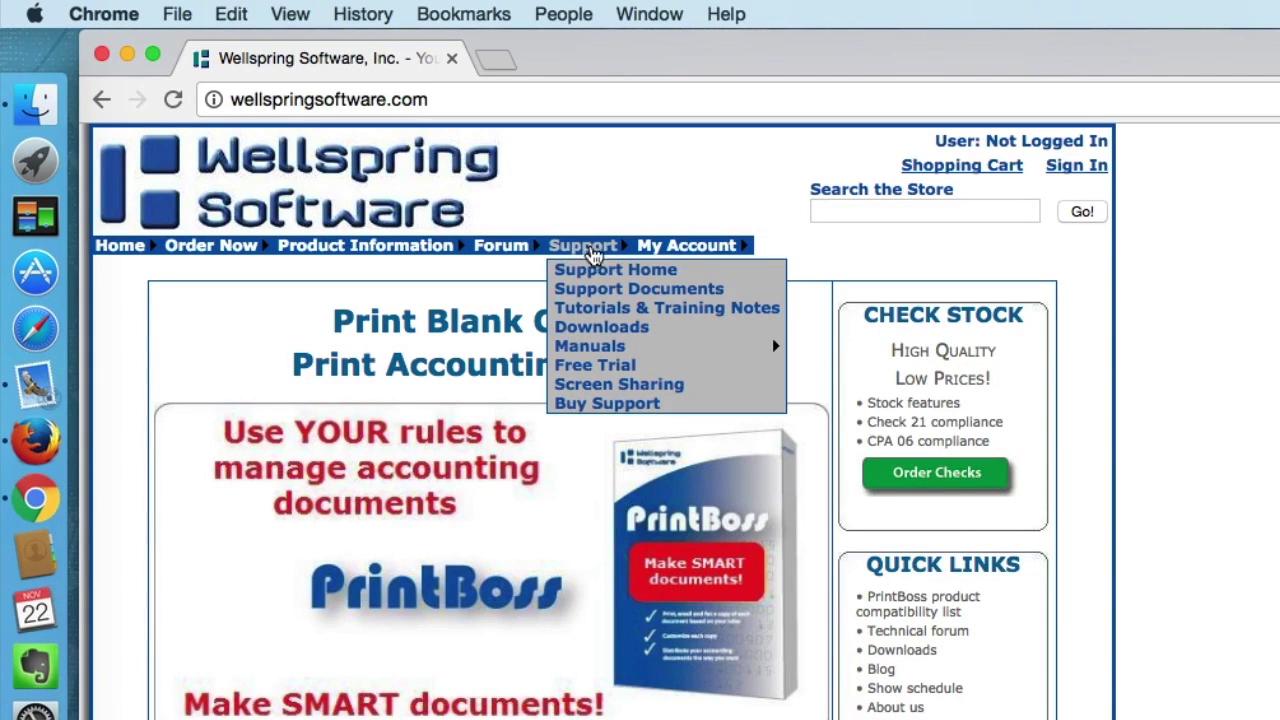
{"action": "left_click", "coordinate": [599, 292]}
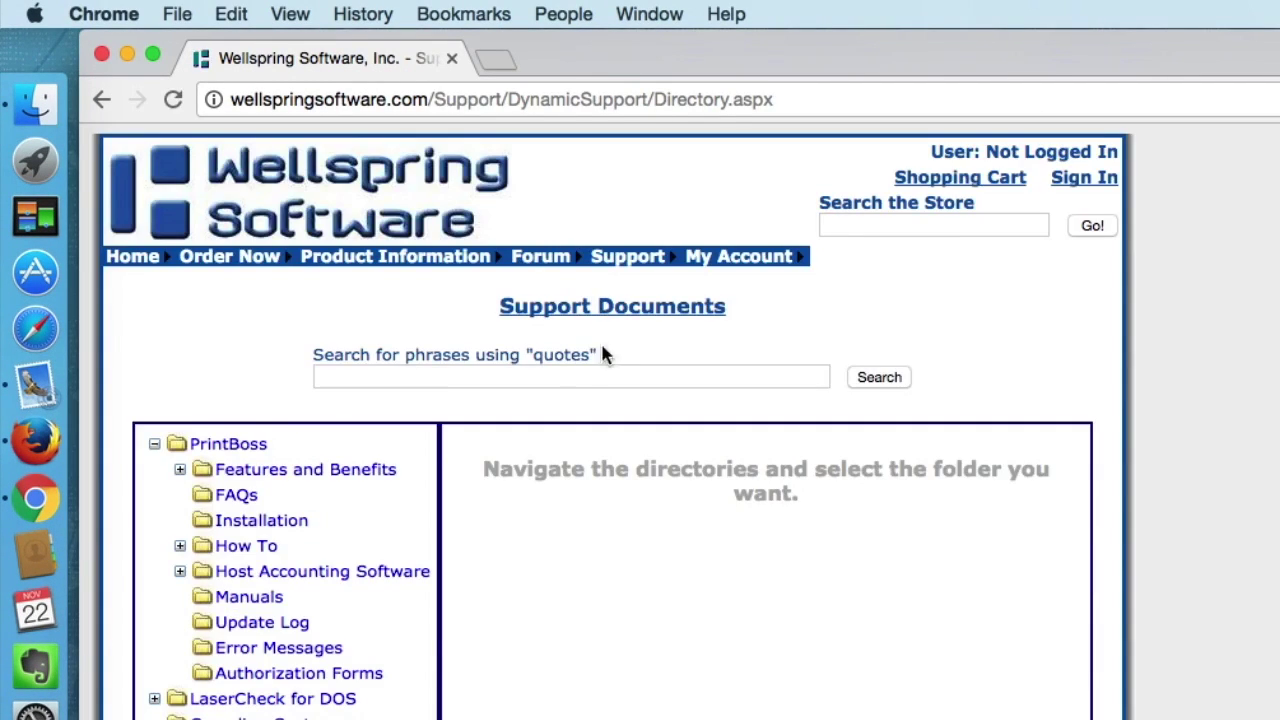
{"action": "left_click", "coordinate": [562, 376]}
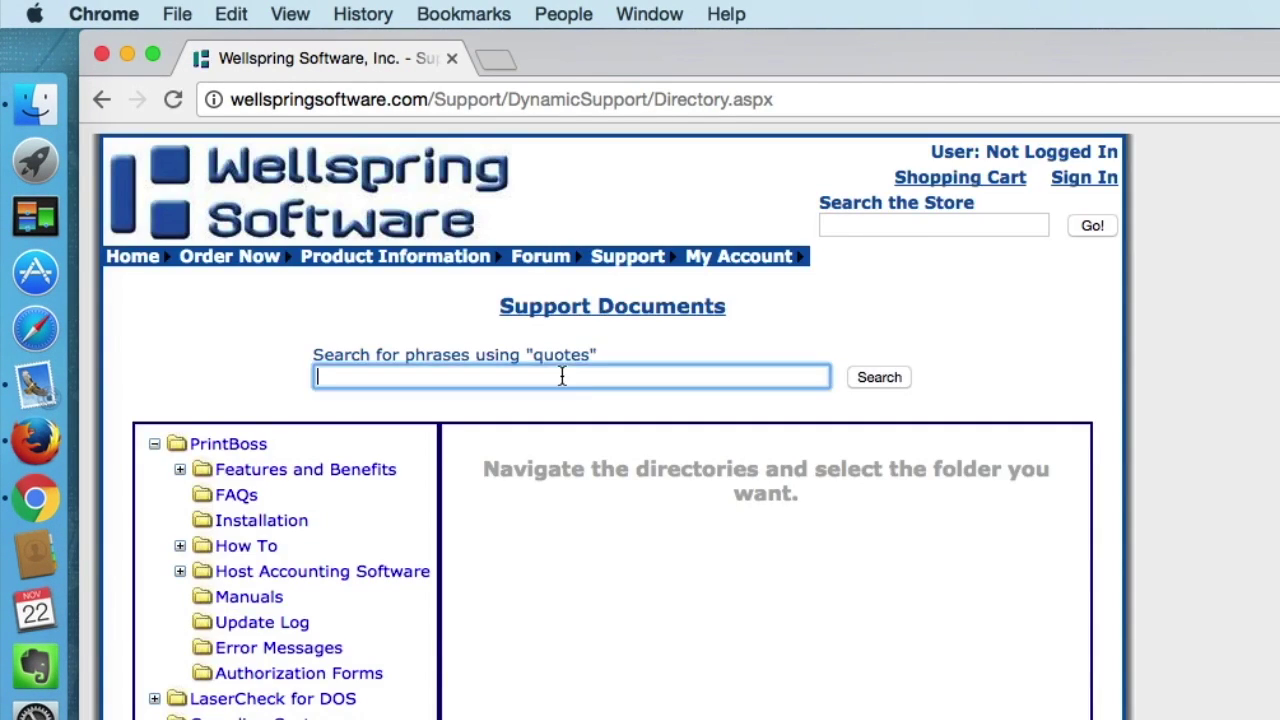
{"action": "type", "text": "Q1030"}
{"action": "left_click", "coordinate": [899, 380]}
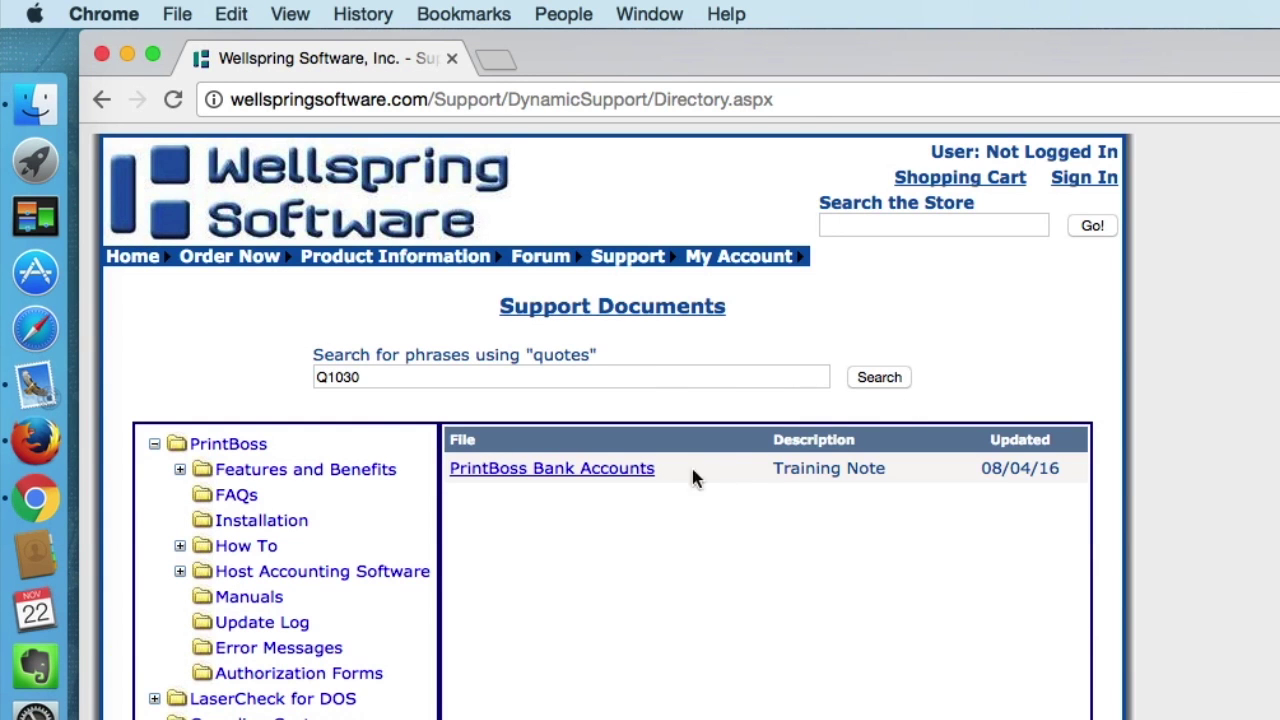
{"action": "left_click", "coordinate": [634, 479]}
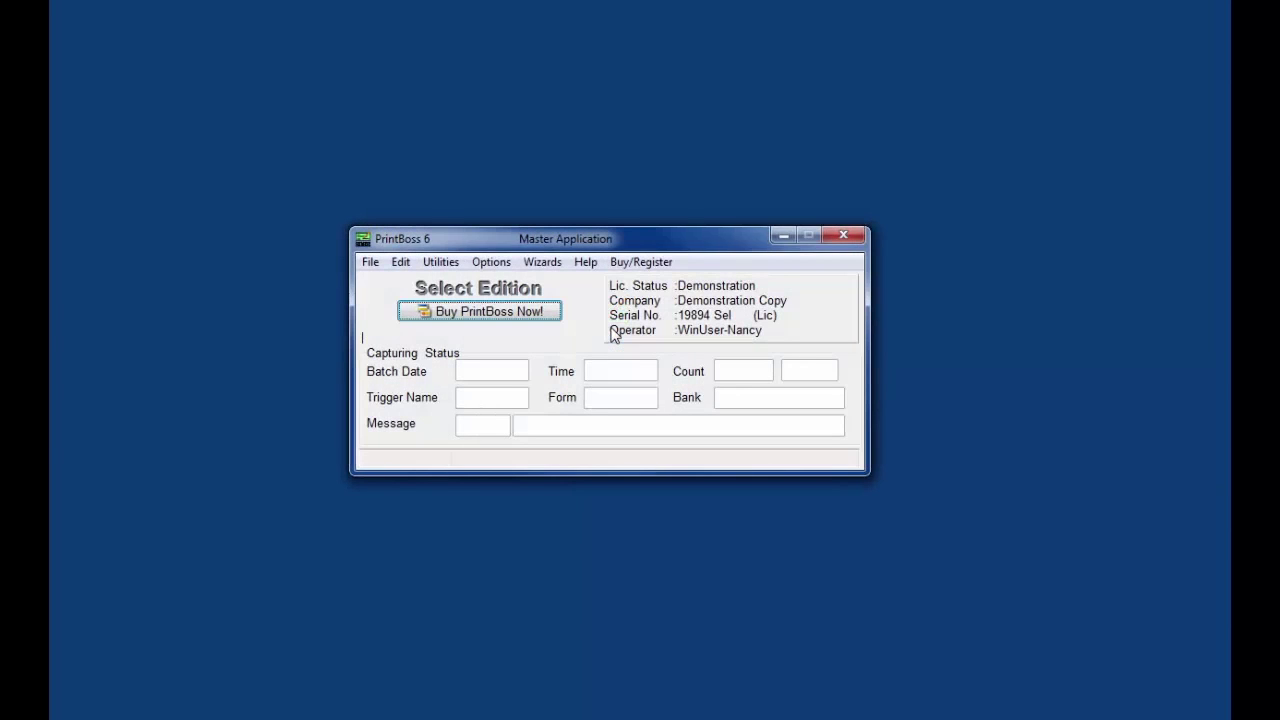
Step: Edit BANK001 from the Bank List and show its Signatures & Logos settings
{"action": "left_click", "coordinate": [400, 263]}
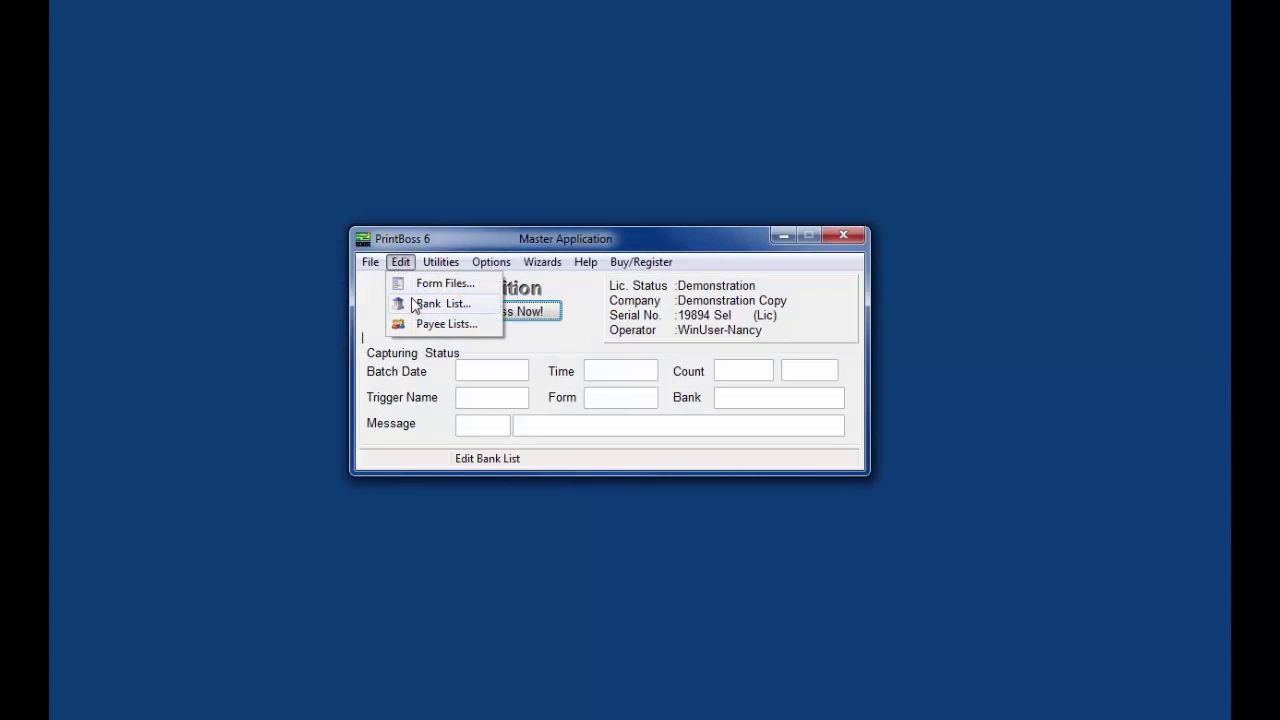
{"action": "left_click", "coordinate": [428, 304]}
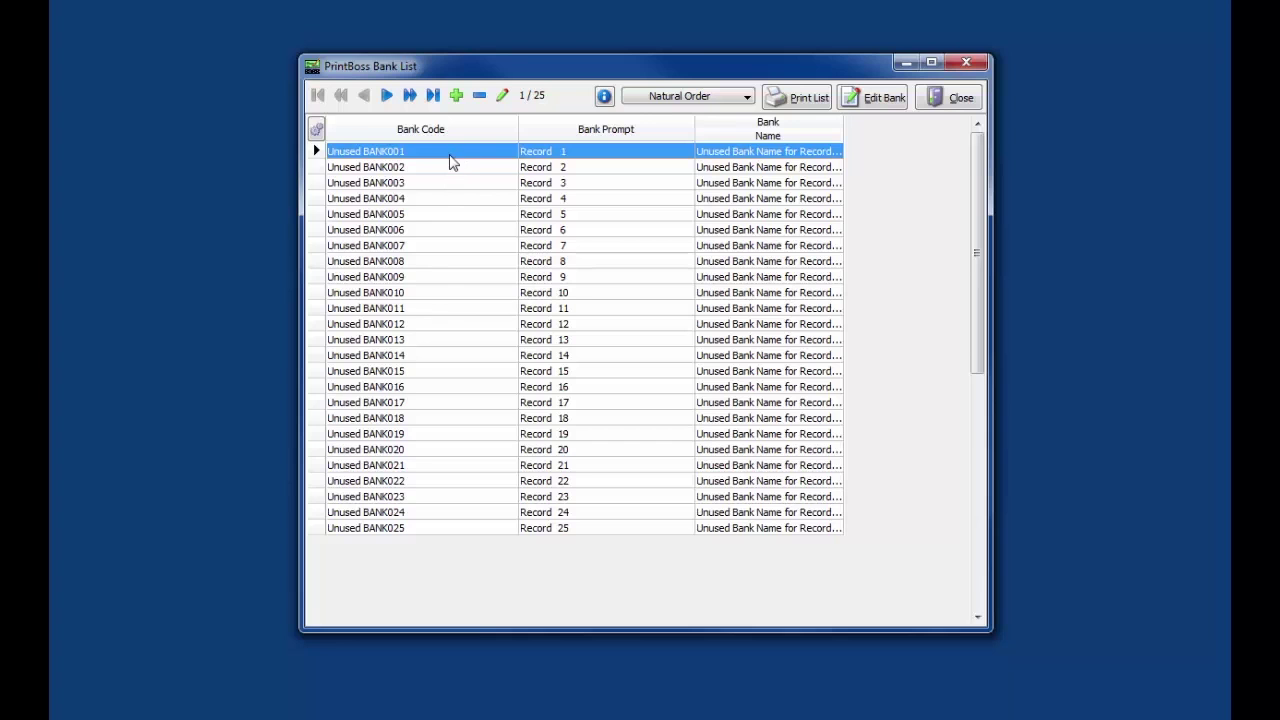
{"action": "left_click", "coordinate": [872, 98]}
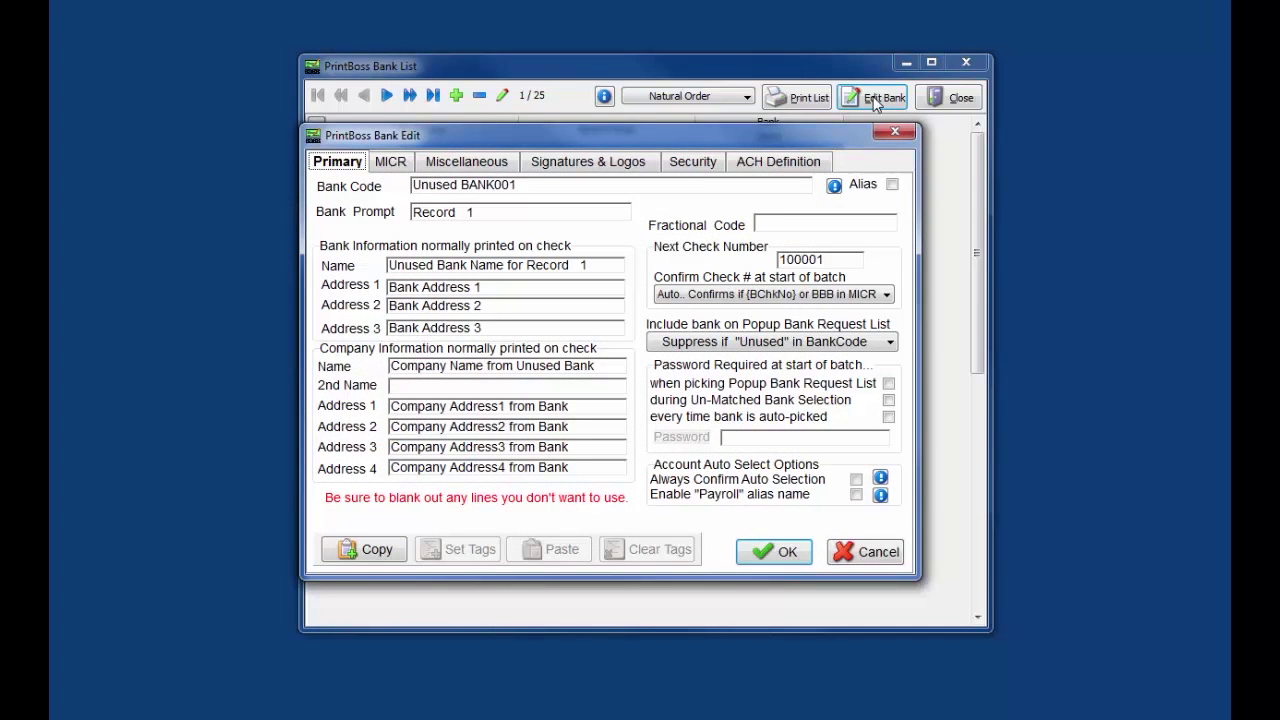
{"action": "left_click", "coordinate": [600, 170]}
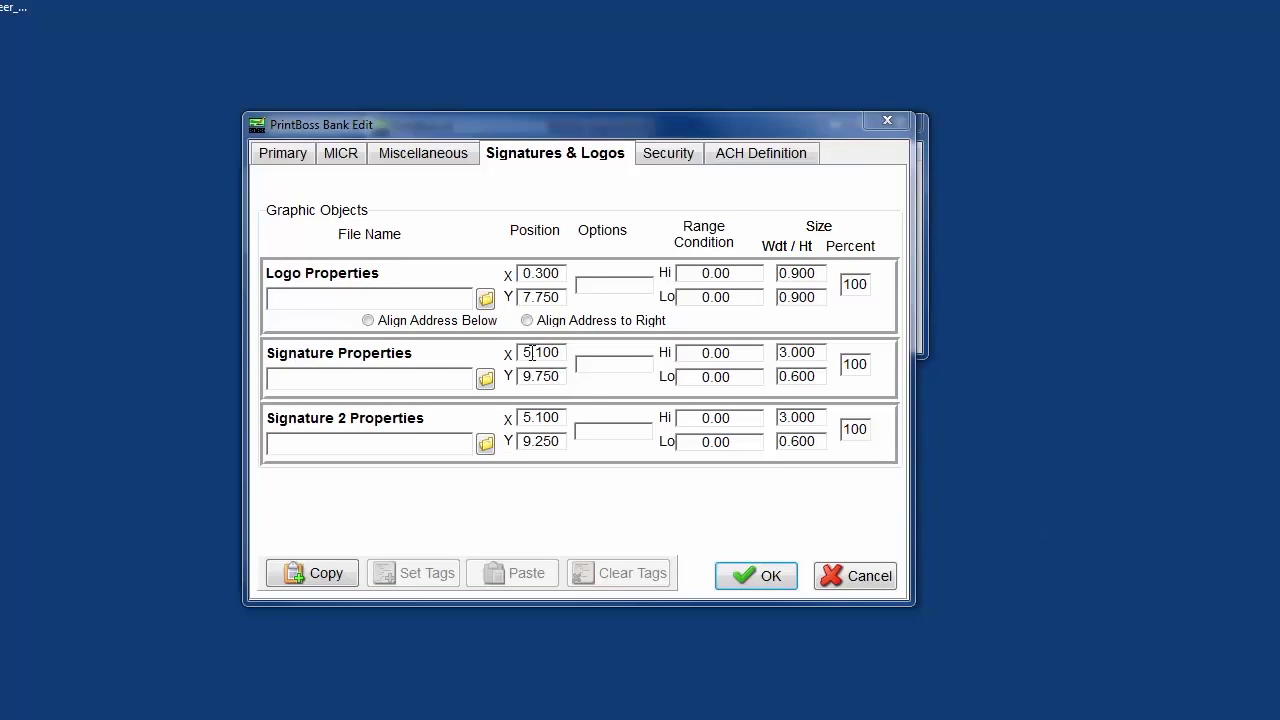
Step: Load SampleLogo.jpg as BANK001's logo file and Your_sig.pcx as its signature file
{"action": "left_click", "coordinate": [486, 298]}
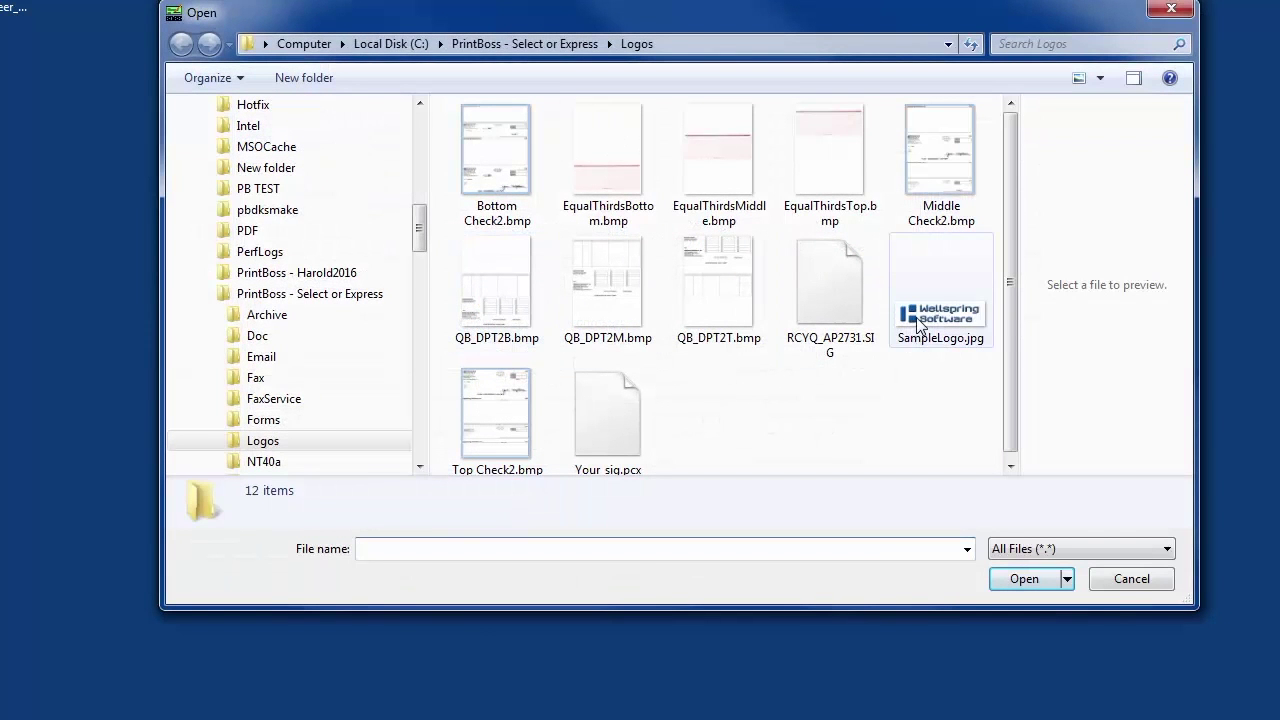
{"action": "left_click", "coordinate": [918, 325]}
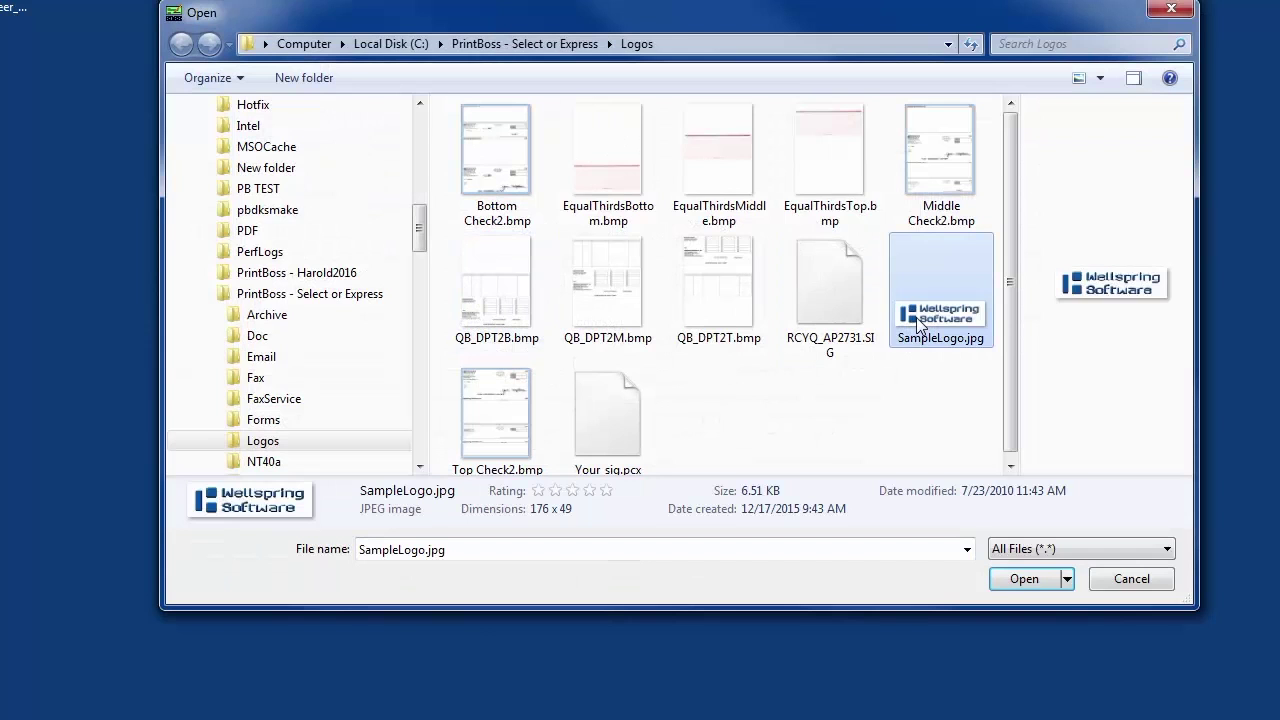
{"action": "double_click", "coordinate": [918, 325]}
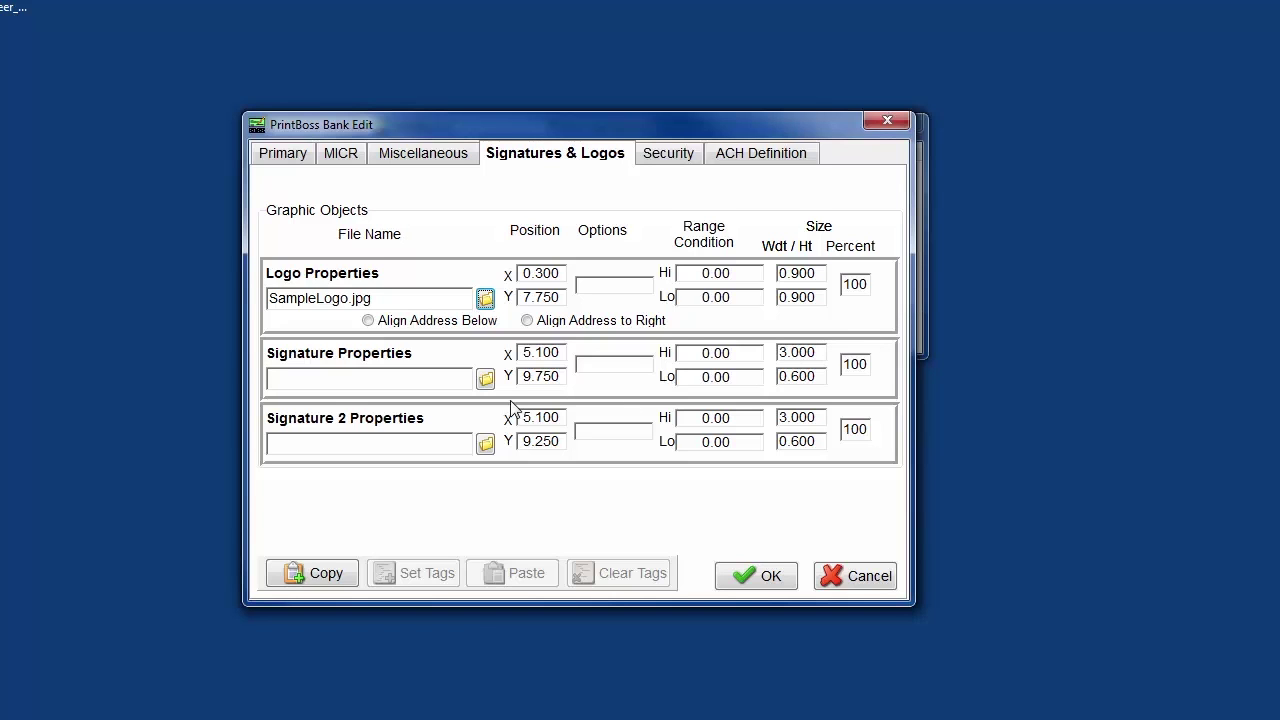
{"action": "left_click", "coordinate": [484, 380]}
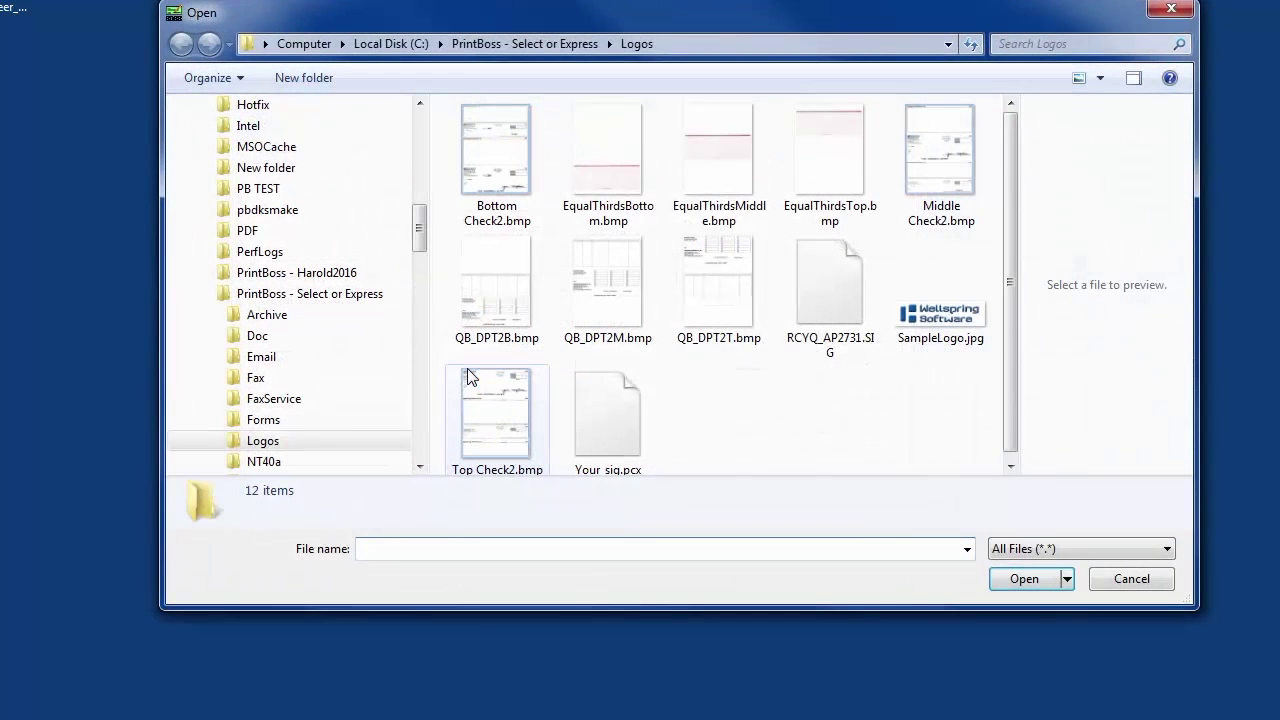
{"action": "double_click", "coordinate": [596, 418]}
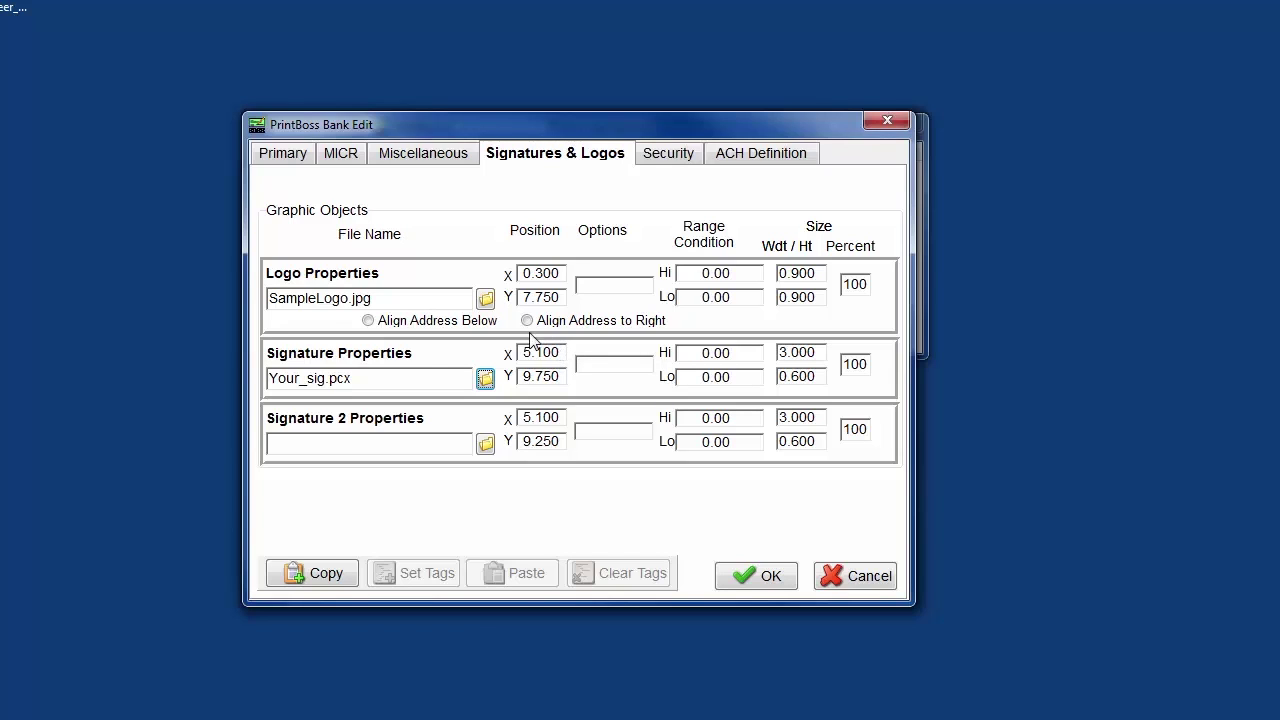
Step: Change the logo's address alignment from below to the right, giving the /AR option
{"action": "left_click", "coordinate": [368, 320]}
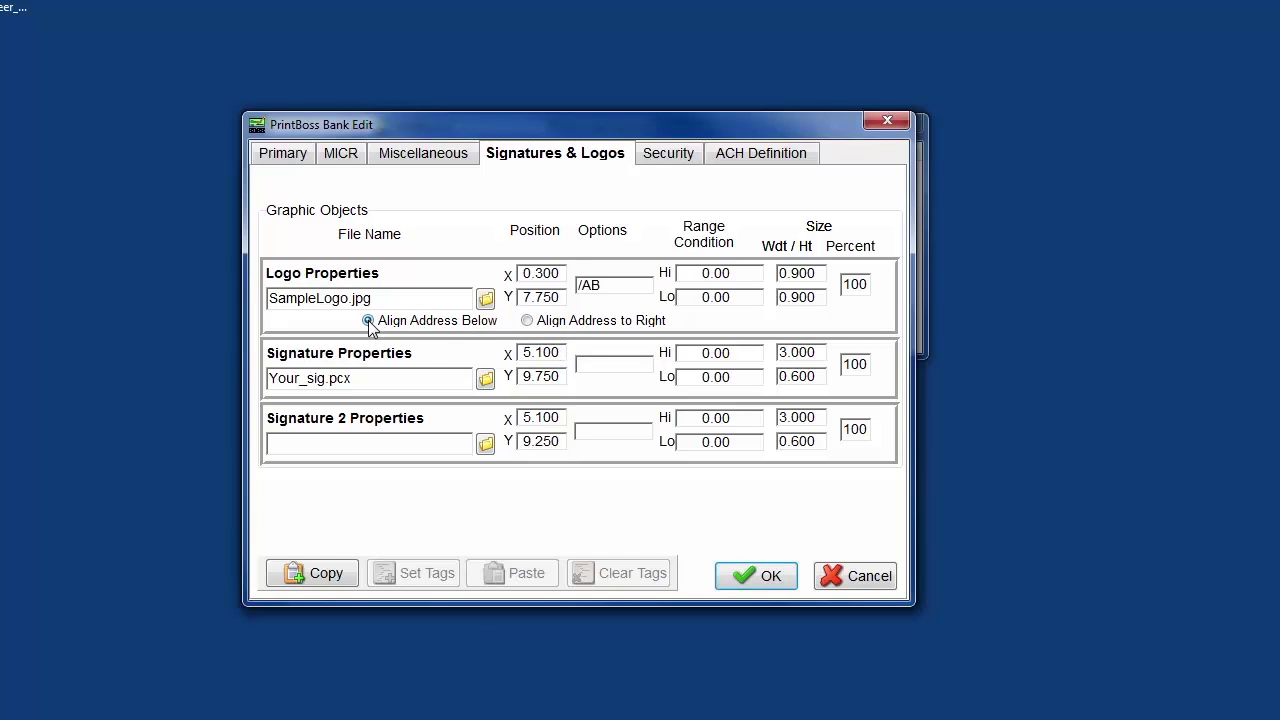
{"action": "left_click", "coordinate": [527, 321]}
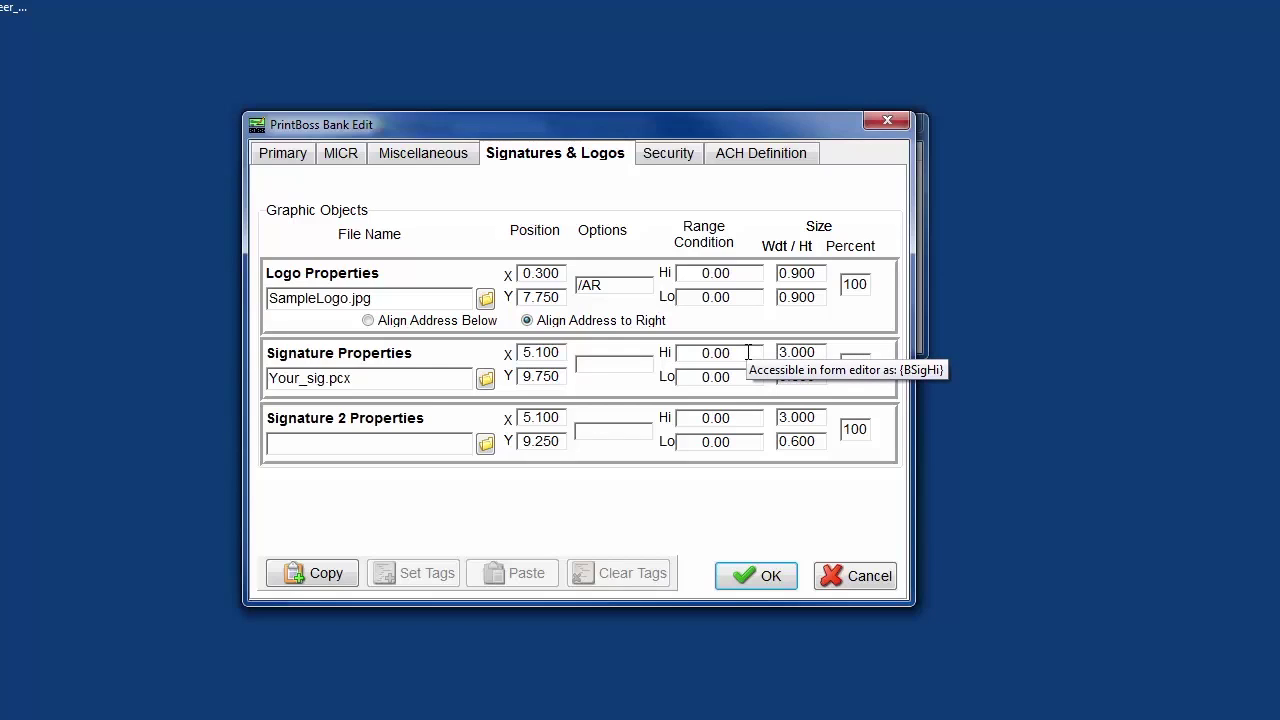
Step: Set the signature range condition to Lo 10000.00 and Hi 999999.9
{"action": "left_click_drag", "start_coordinate": [748, 376], "coordinate": [676, 375]}
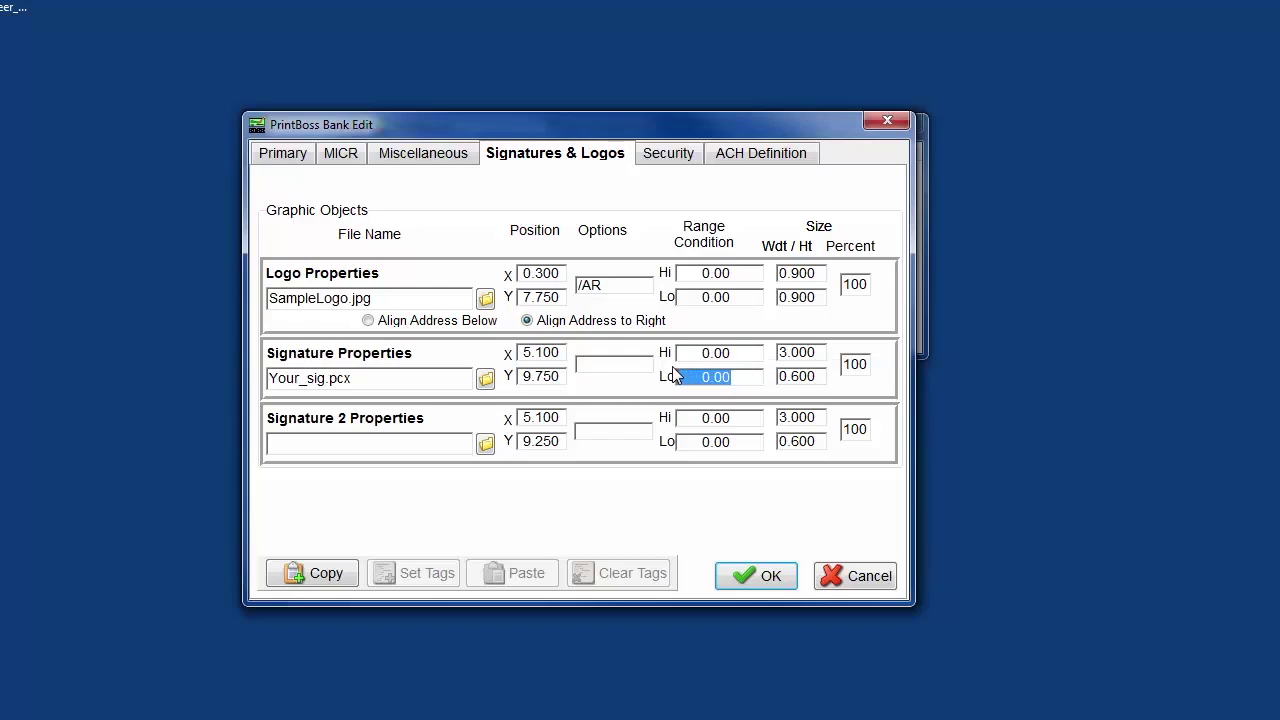
{"action": "type", "text": "10000.00"}
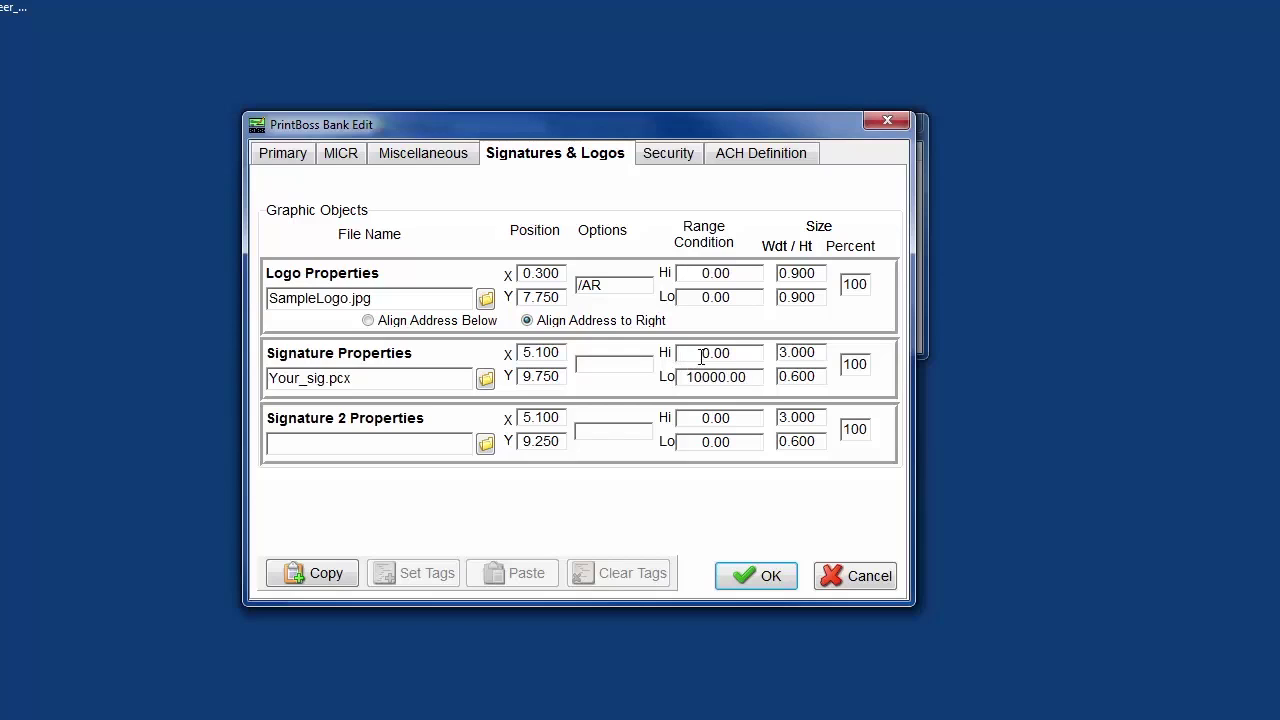
{"action": "left_click", "coordinate": [735, 354]}
{"action": "double_click", "coordinate": [678, 352]}
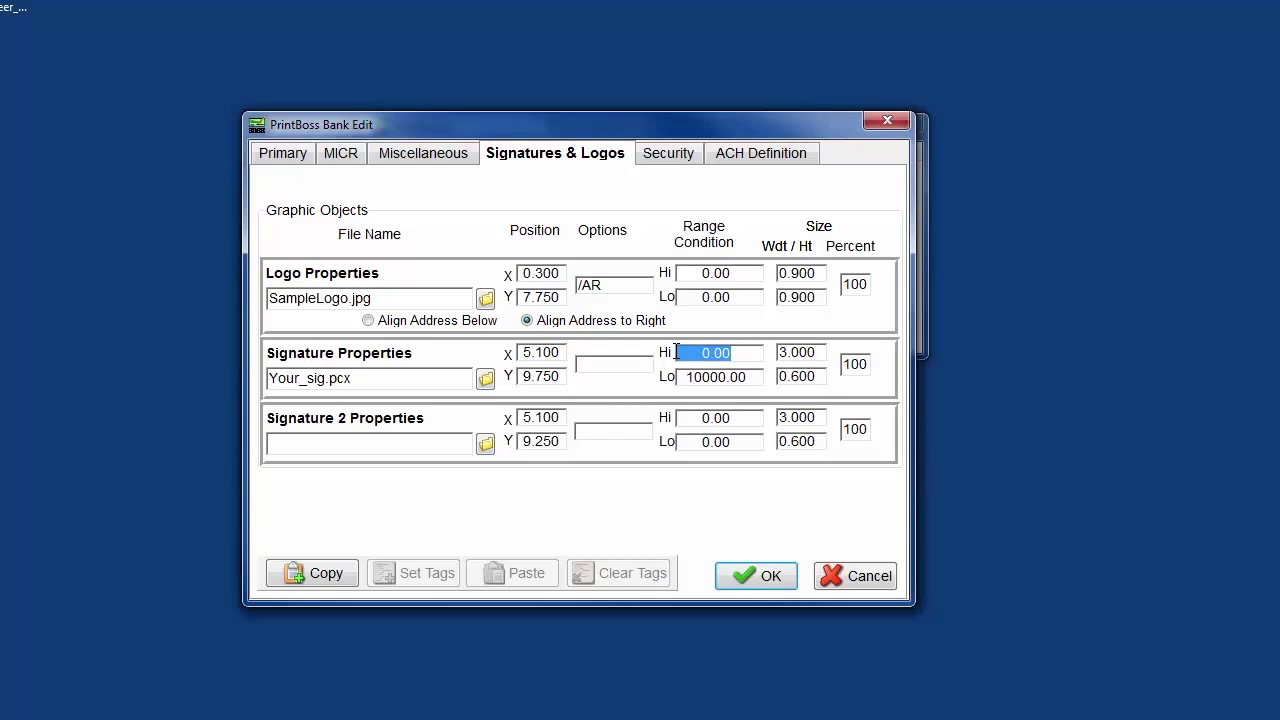
{"action": "type", "text": "999999.9"}
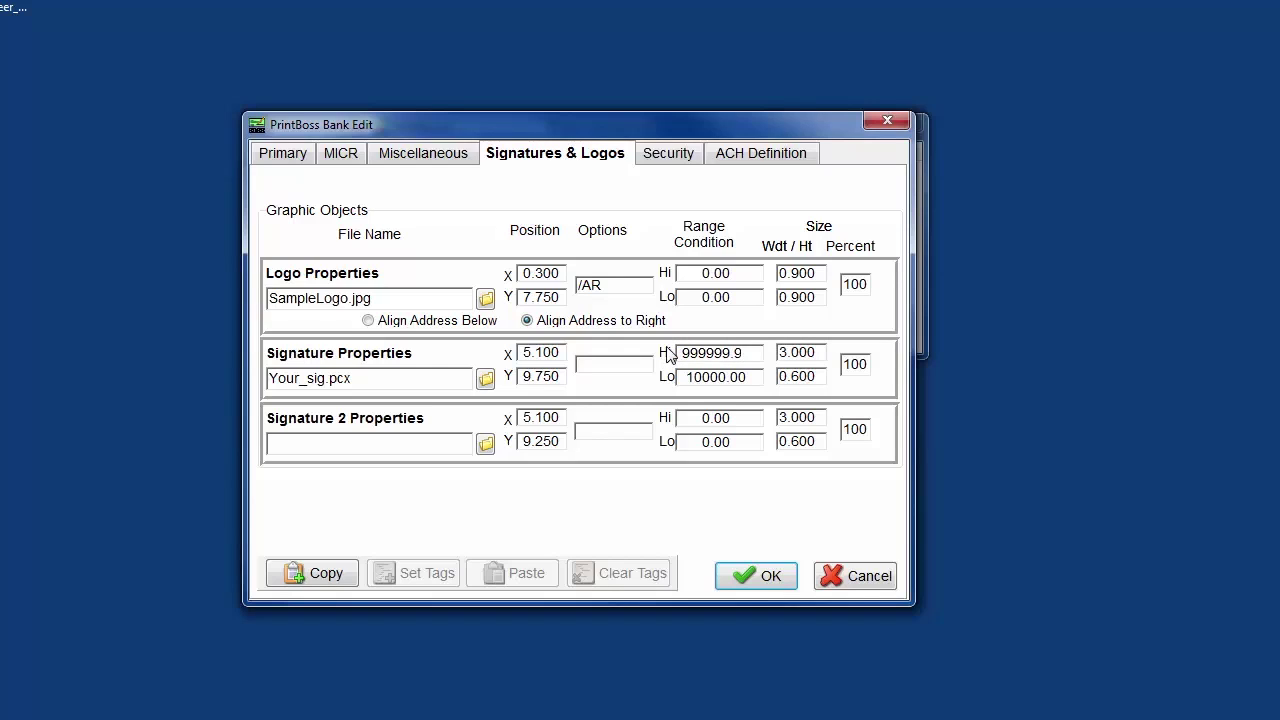
Step: Set the signature size percentage to 100
{"action": "left_click", "coordinate": [866, 363]}
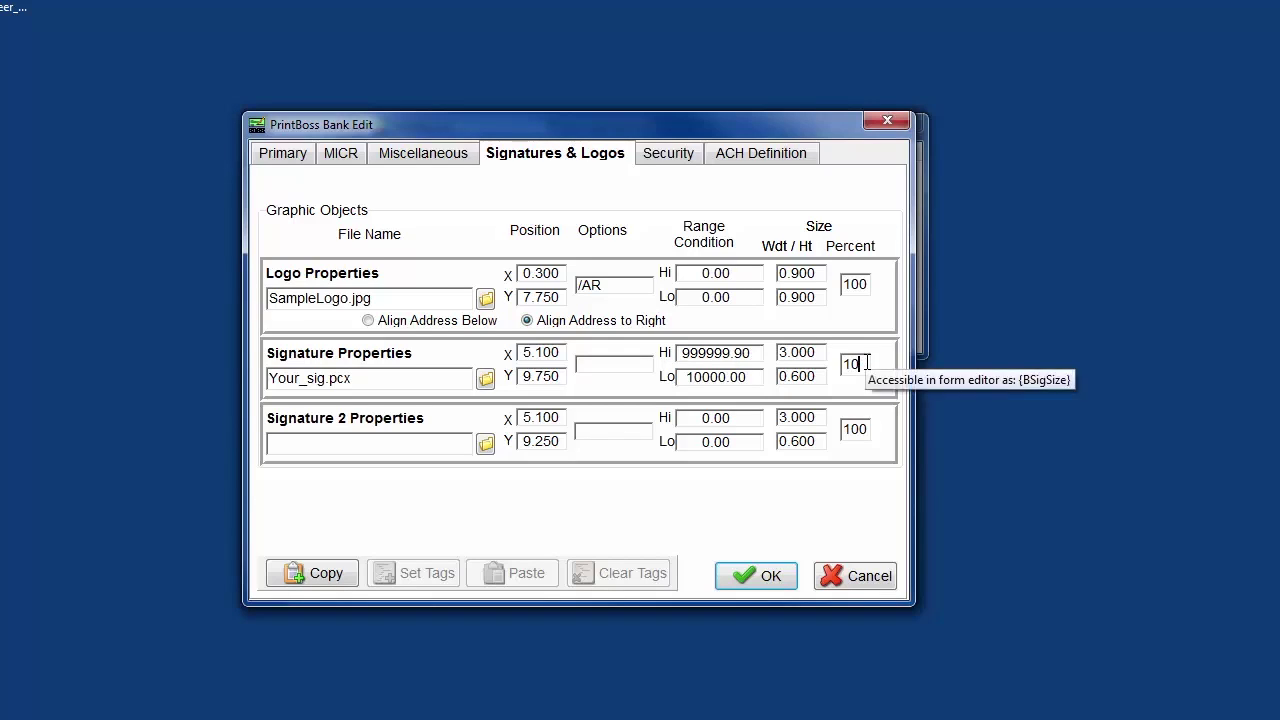
{"action": "left_click_drag", "start_coordinate": [866, 363], "coordinate": [842, 364]}
{"action": "type", "text": "300"}
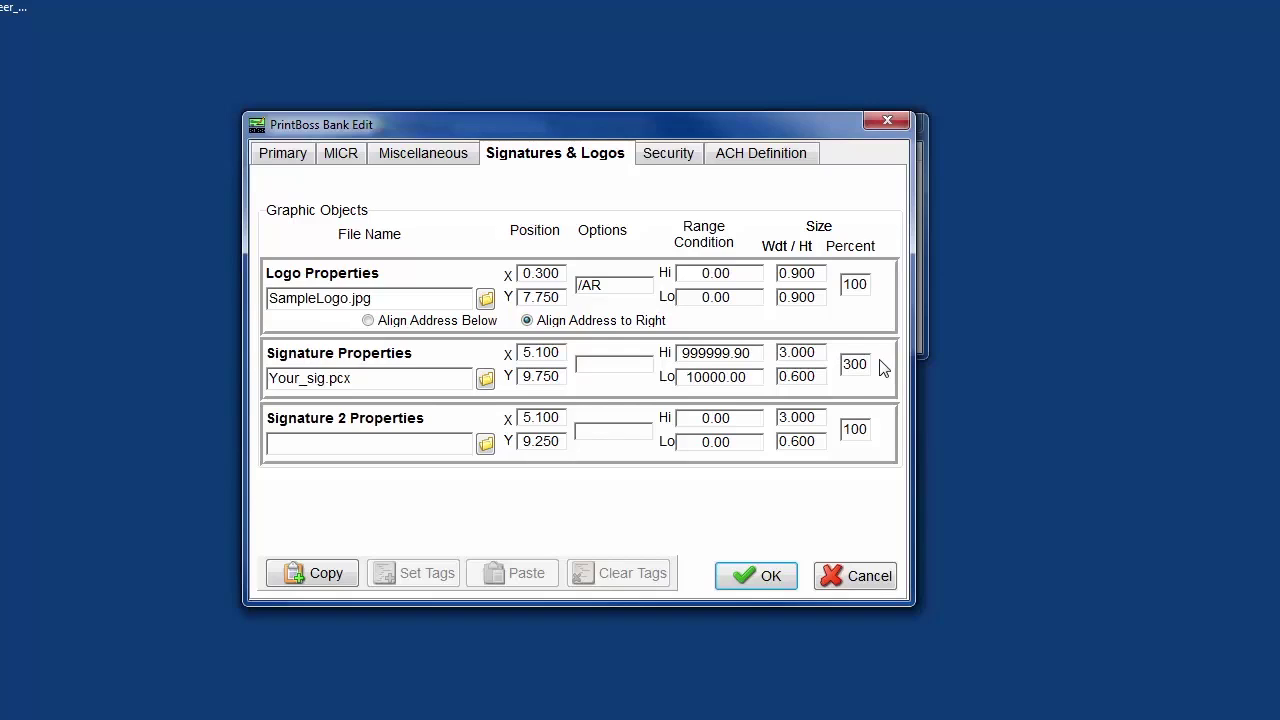
{"action": "key", "text": "BackSpace"}
{"action": "key", "text": "BackSpace"}
{"action": "key", "text": "BackSpace"}
{"action": "type", "text": "100"}
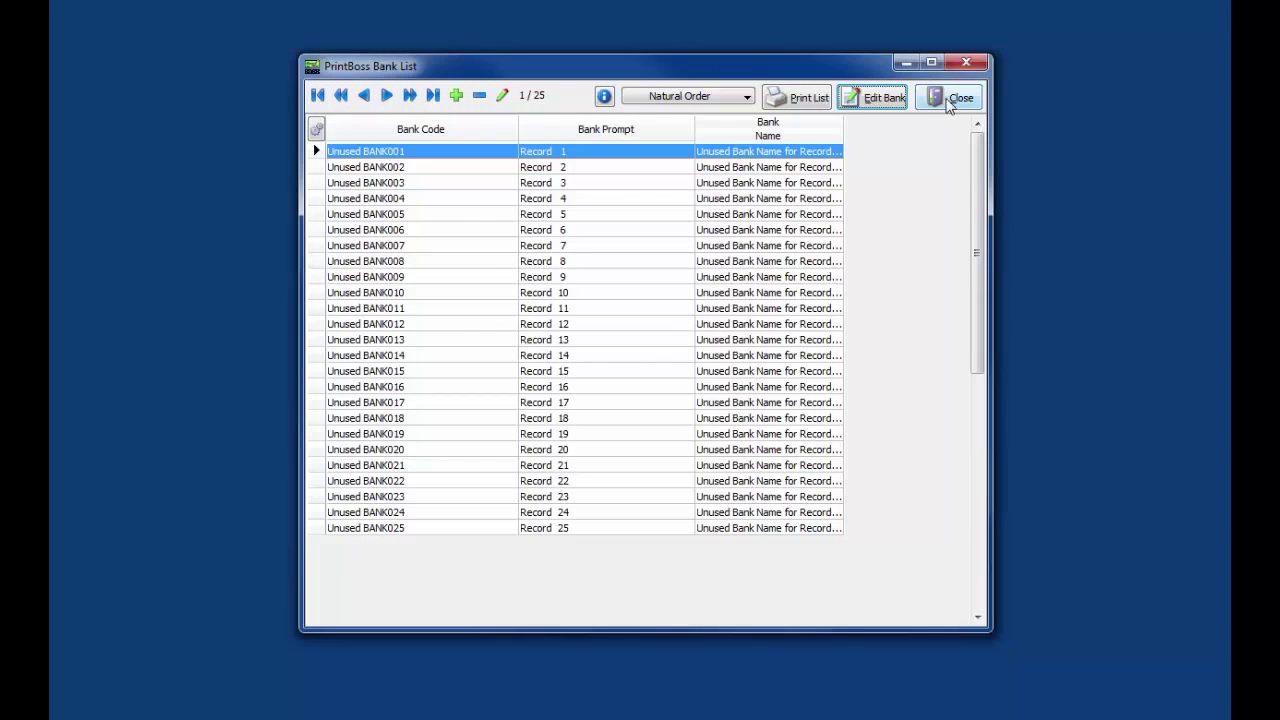
Step: Close the Bank List of 25 bank records
{"action": "left_click", "coordinate": [947, 99]}
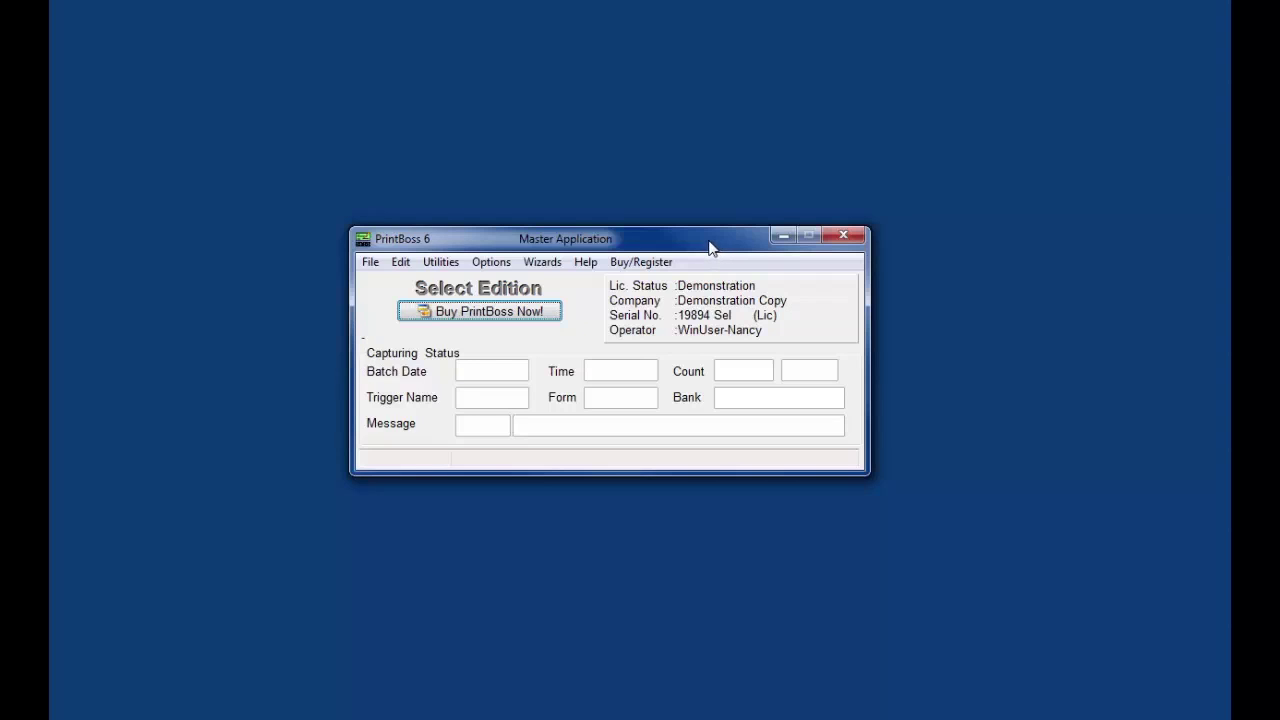
Step: Open the Utilities menu in the Master Application window
{"action": "left_click", "coordinate": [450, 264]}
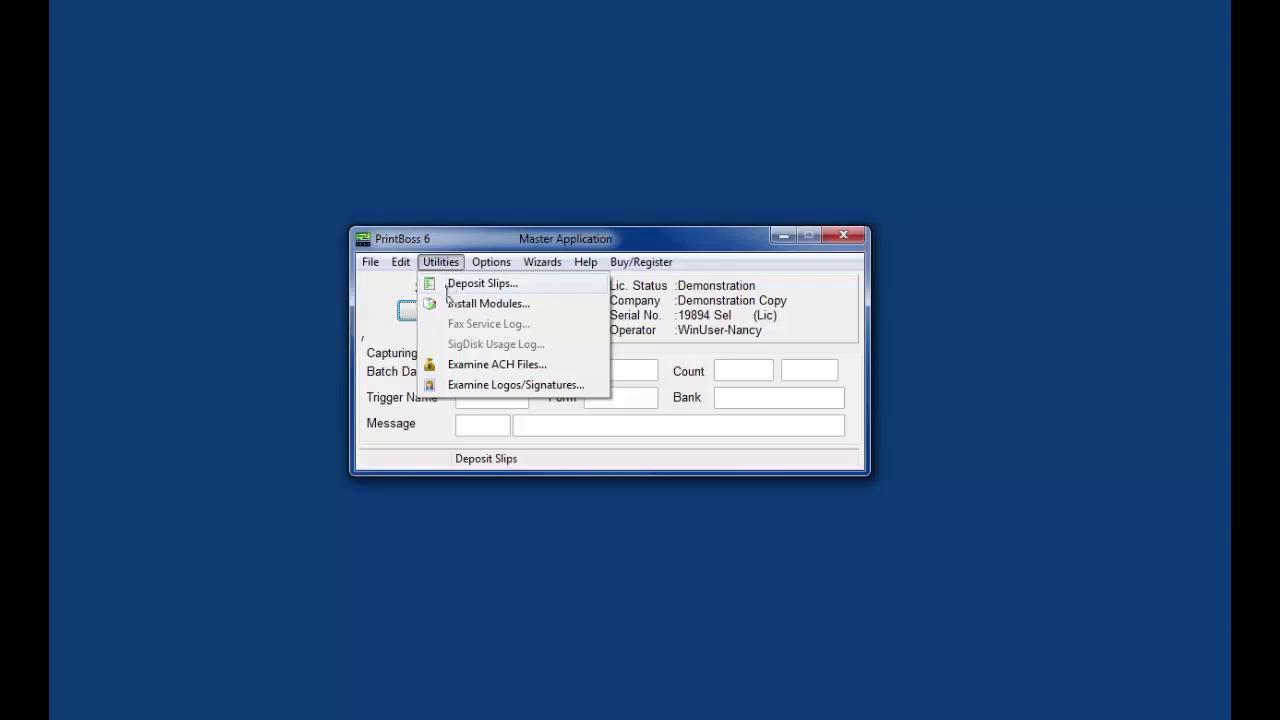
Step: Open Install Modules, enter the master password, and read the source signature disk from drive I
{"action": "left_click", "coordinate": [452, 305]}
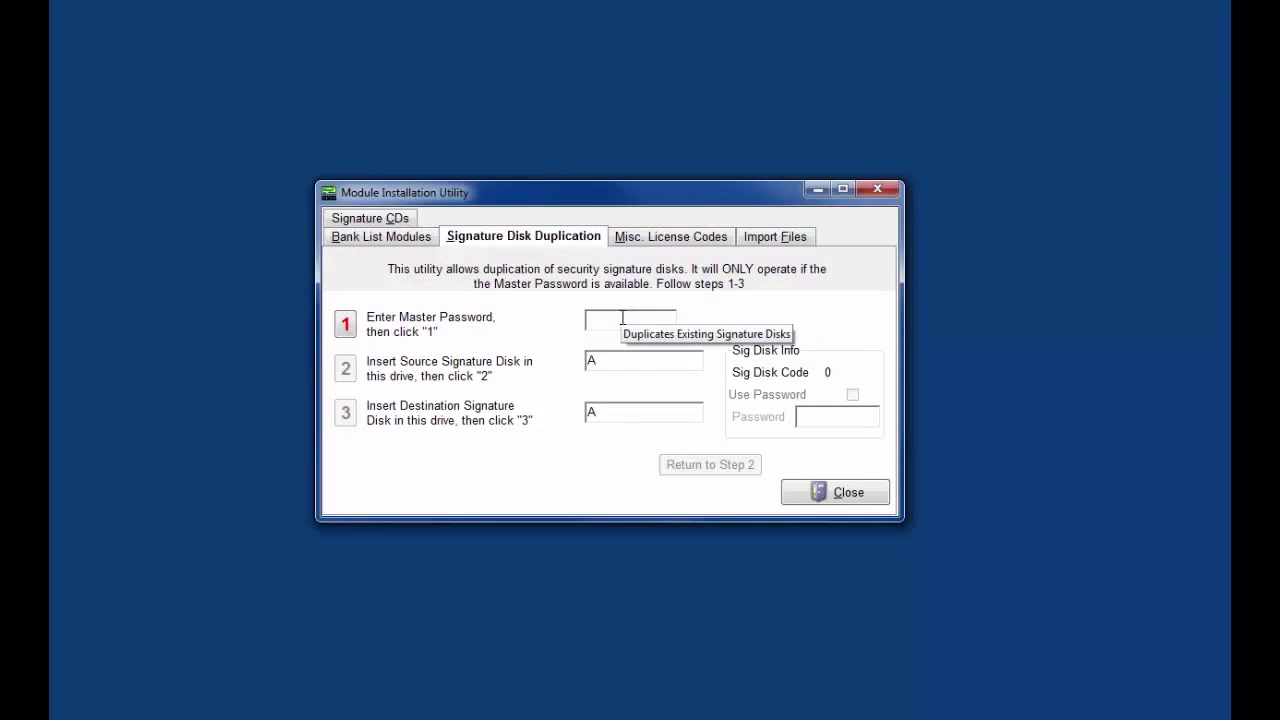
{"action": "type", "text": "*****"}
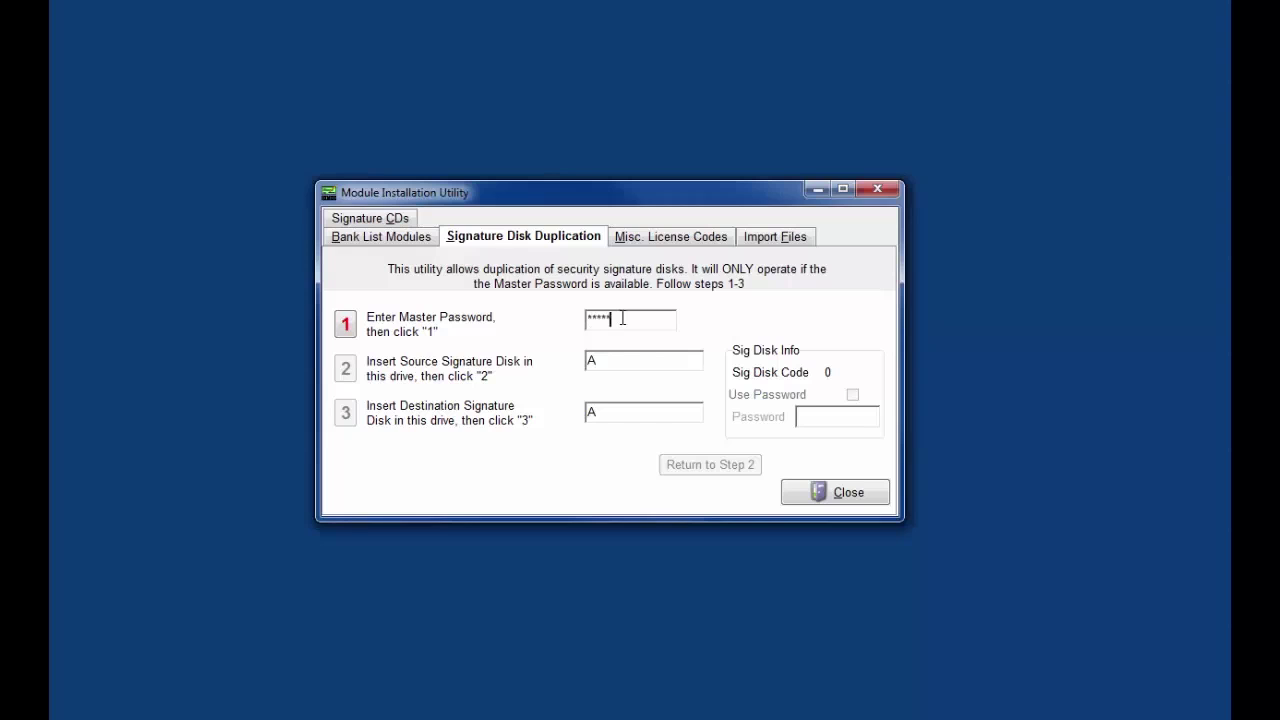
{"action": "type", "text": "*"}
{"action": "left_click", "coordinate": [345, 325]}
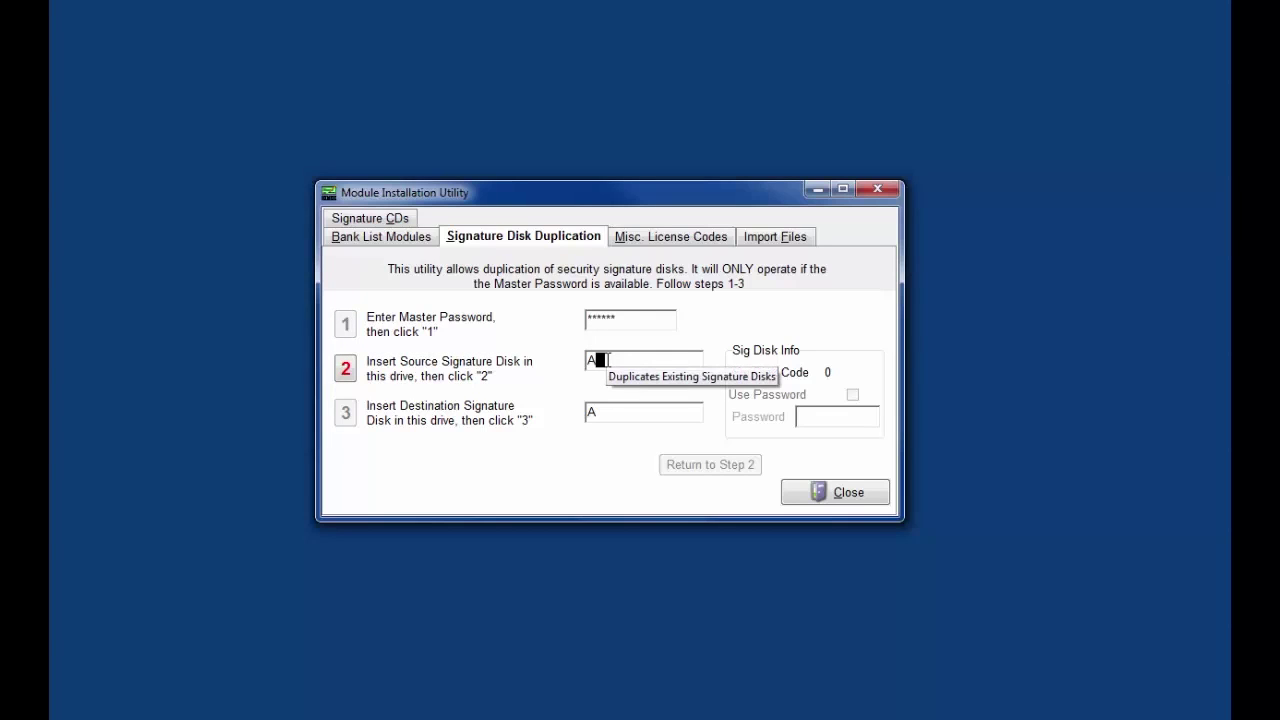
{"action": "key", "text": "BackSpace"}
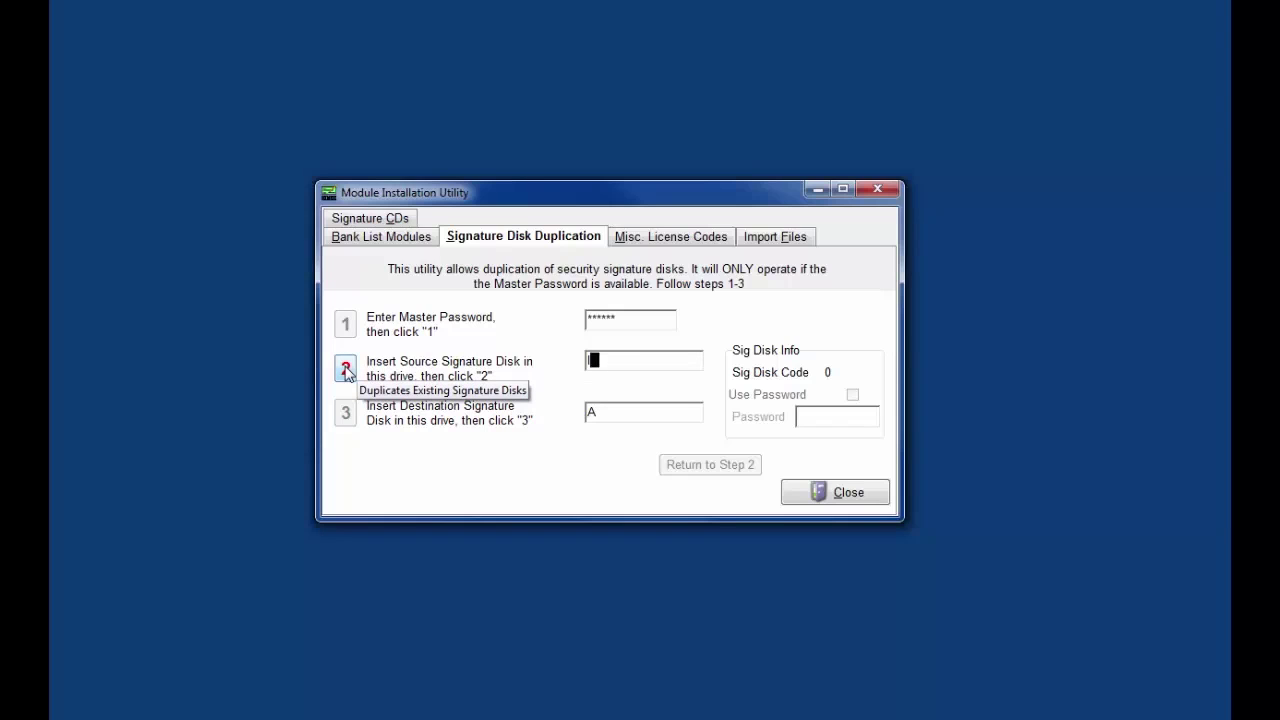
{"action": "left_click", "coordinate": [345, 370]}
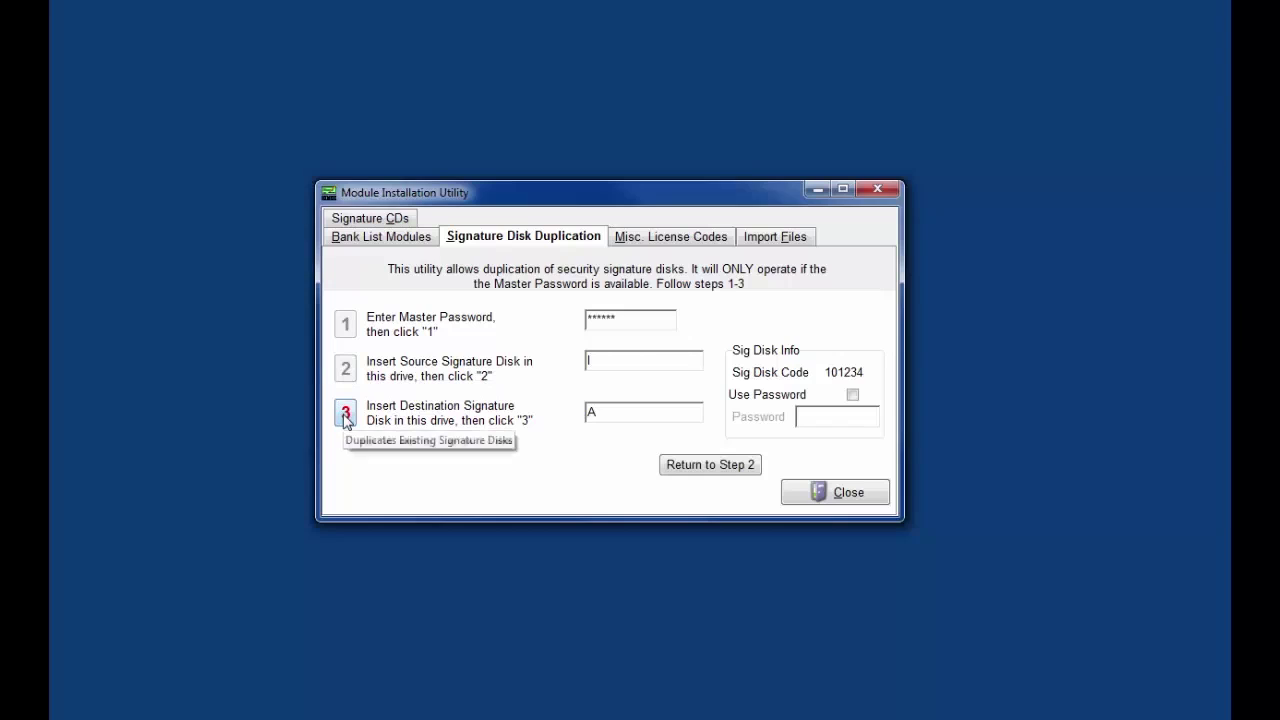
Step: Require a password on the duplicate signature disk, enter it, and set the destination drive
{"action": "left_click", "coordinate": [853, 396]}
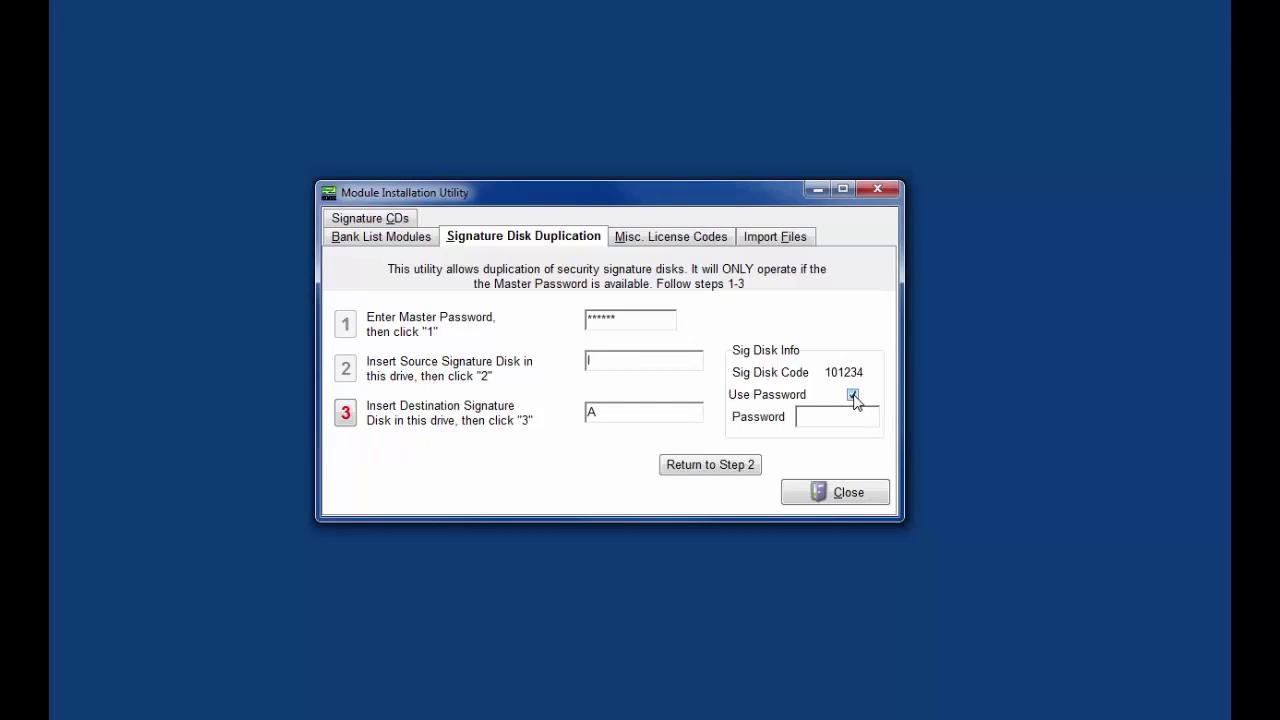
{"action": "left_click", "coordinate": [836, 414]}
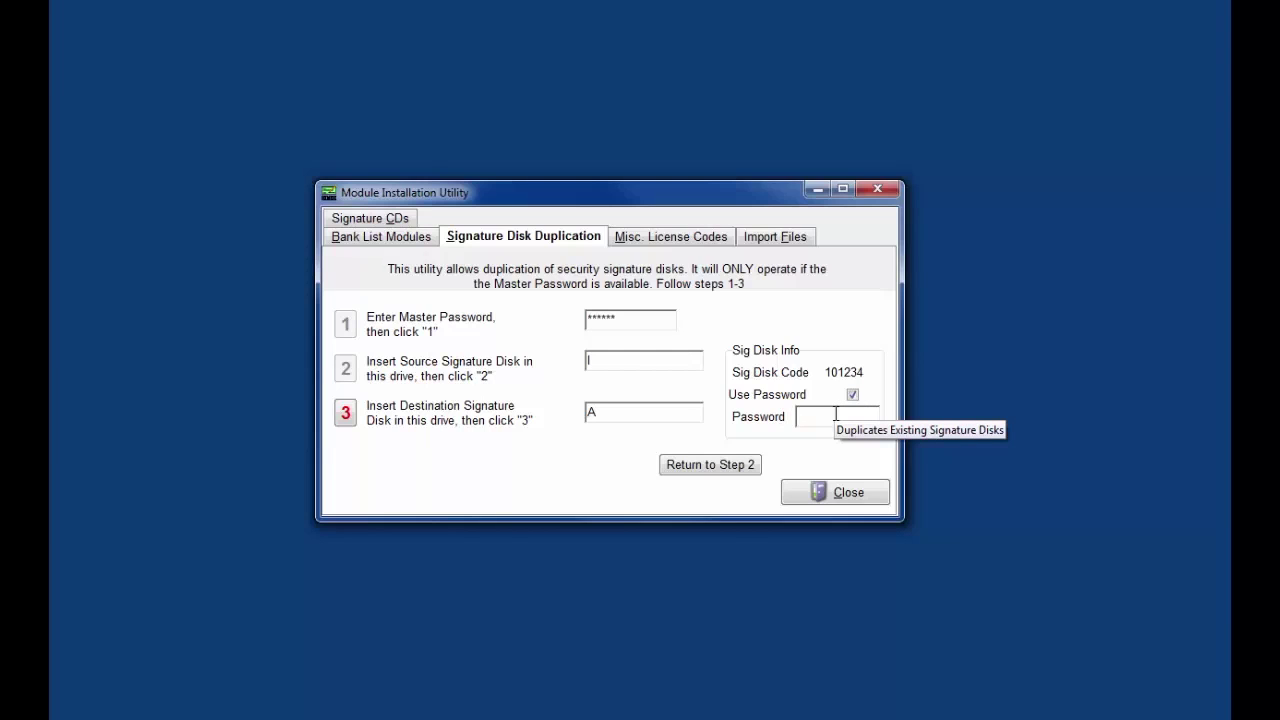
{"action": "type", "text": "PRN"}
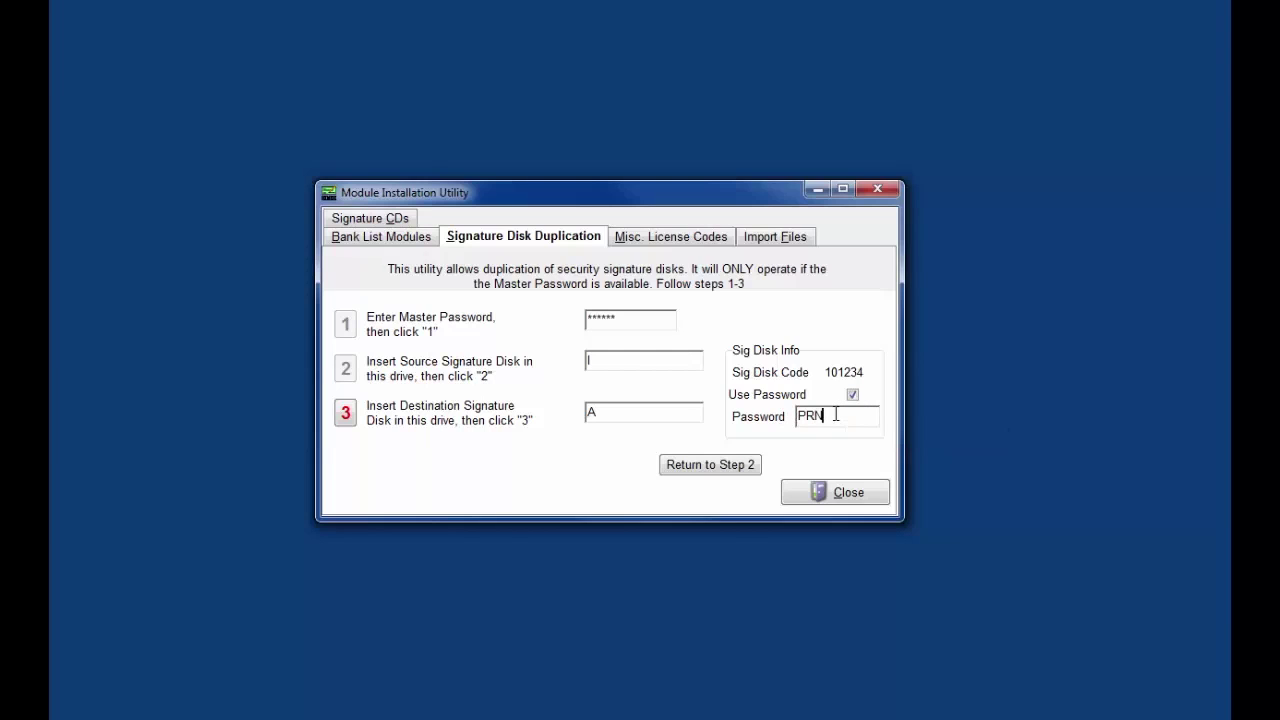
{"action": "type", "text": "TE"}
{"action": "type", "text": "OSS"}
{"action": "left_click", "coordinate": [608, 411]}
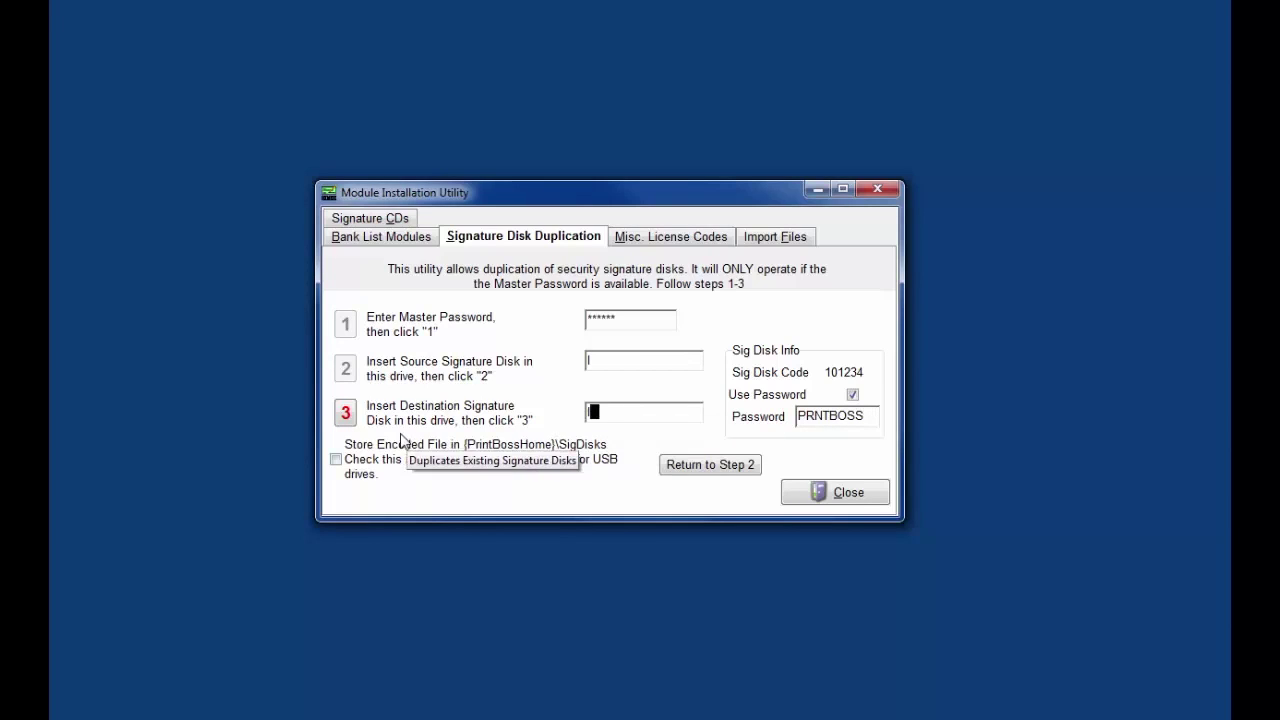
Step: Write the duplicate signature disk, confirm the prompts, and close the Module Installation Utility
{"action": "left_click", "coordinate": [346, 414]}
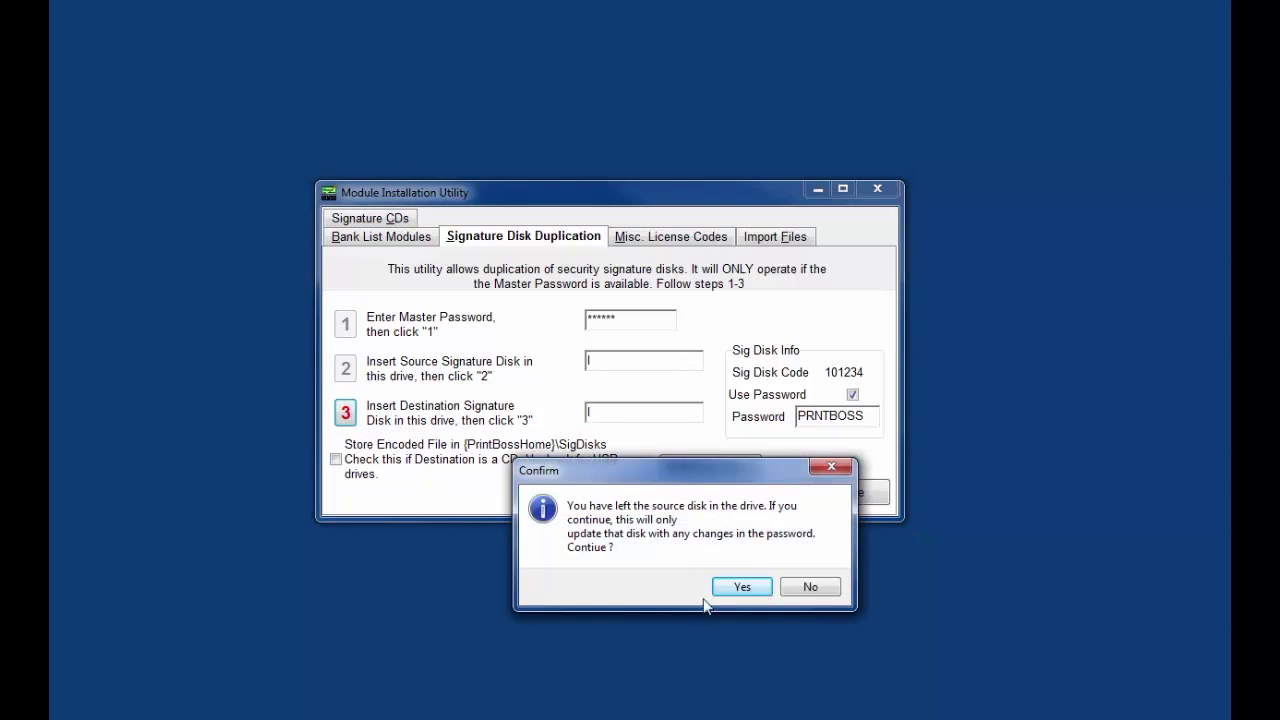
{"action": "left_click", "coordinate": [740, 587]}
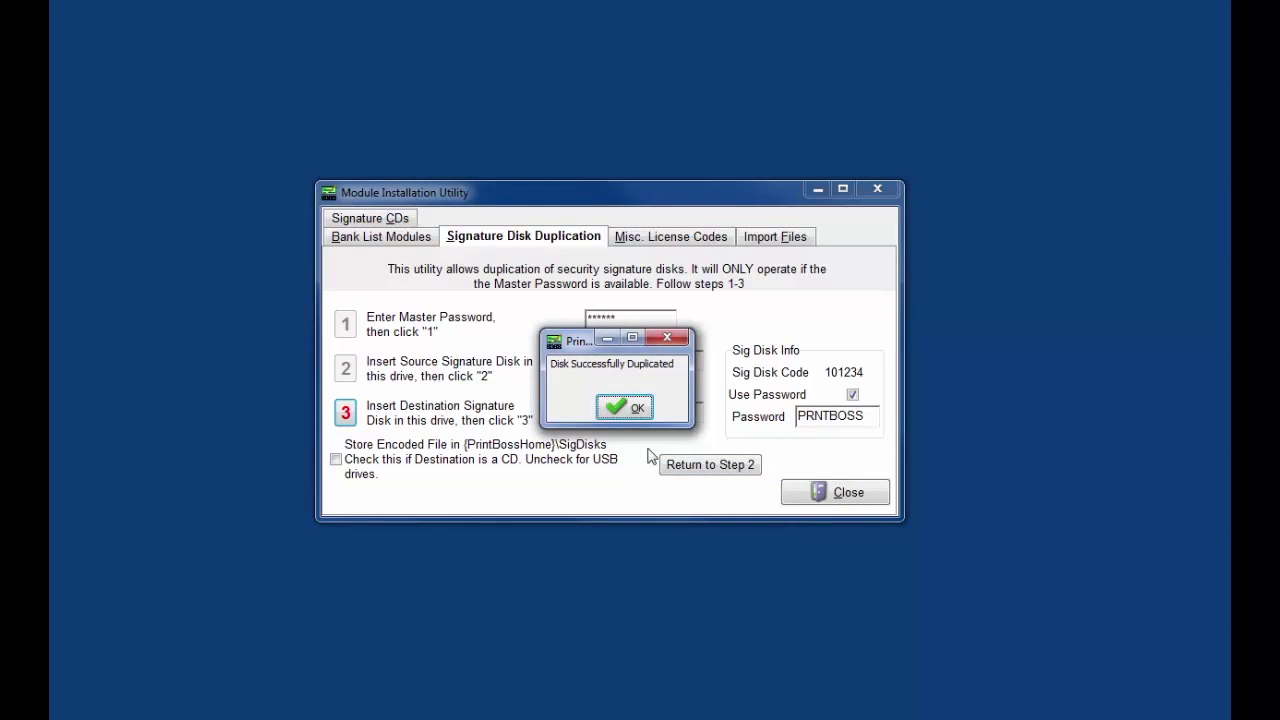
{"action": "left_click", "coordinate": [632, 407]}
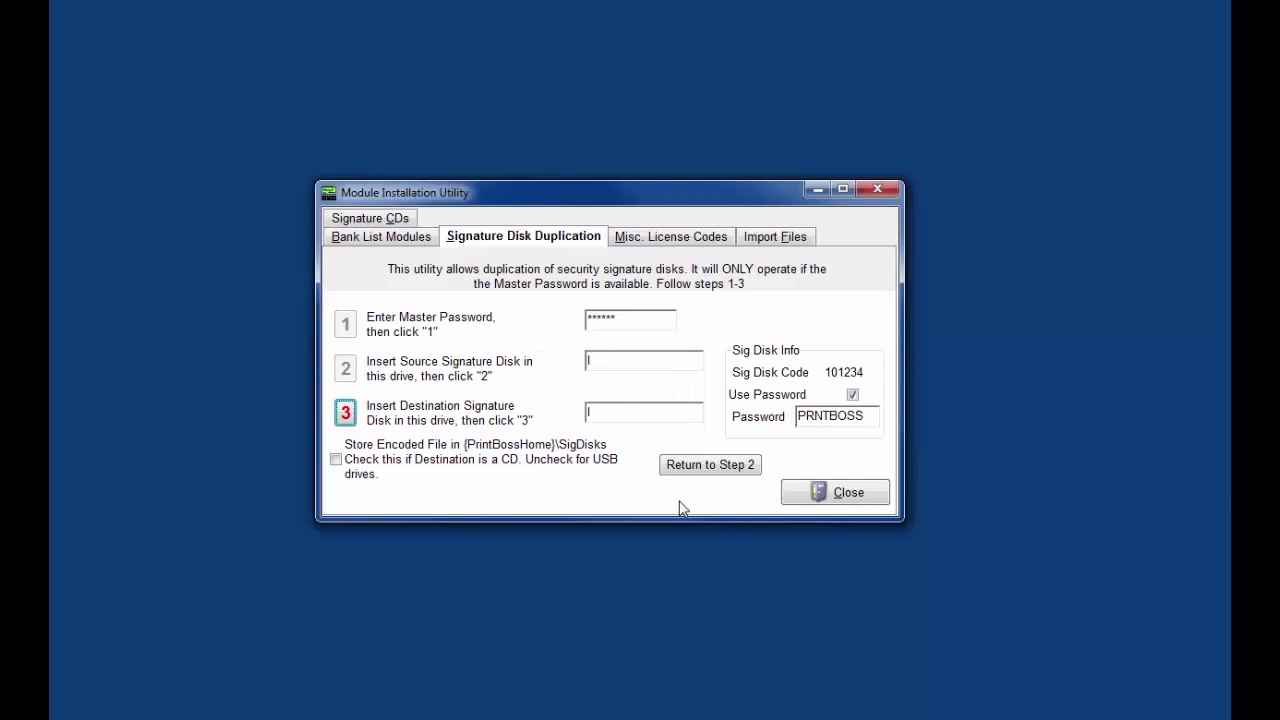
{"action": "left_click", "coordinate": [826, 493]}
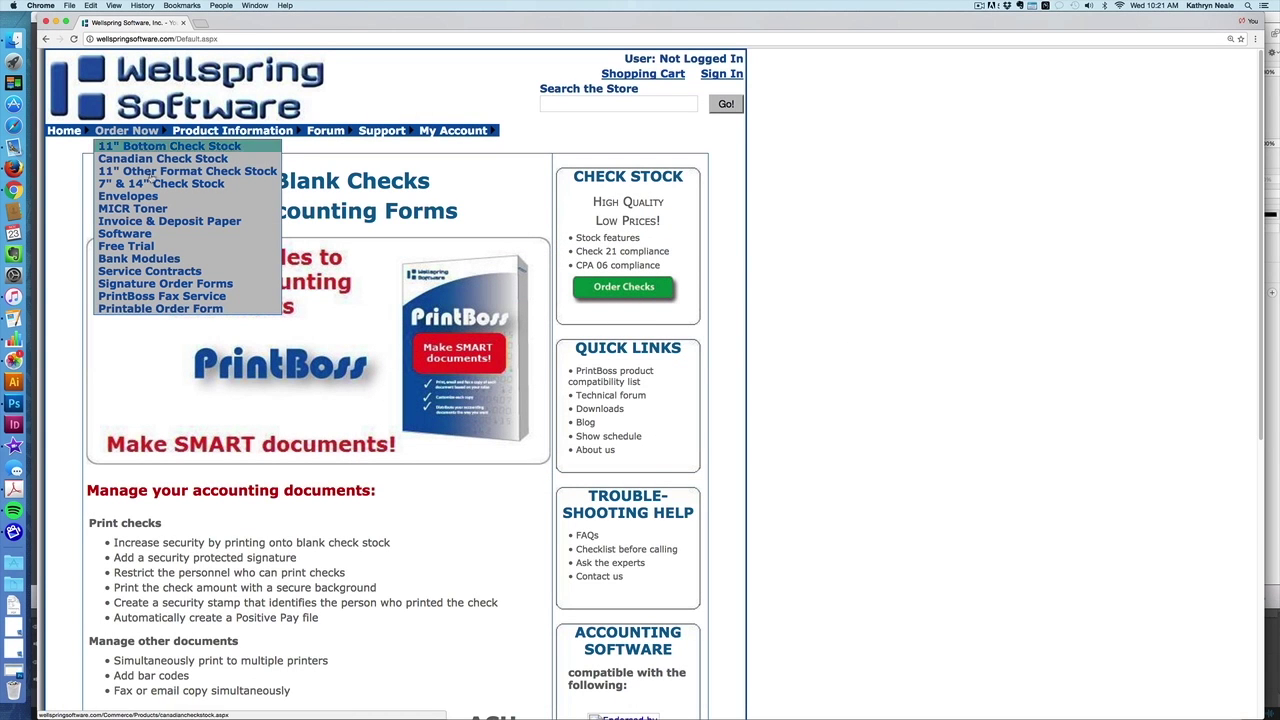
Step: Open the printable Signature Order Form PDF from Signature Order Forms and zoom in twice
{"action": "left_click", "coordinate": [158, 285]}
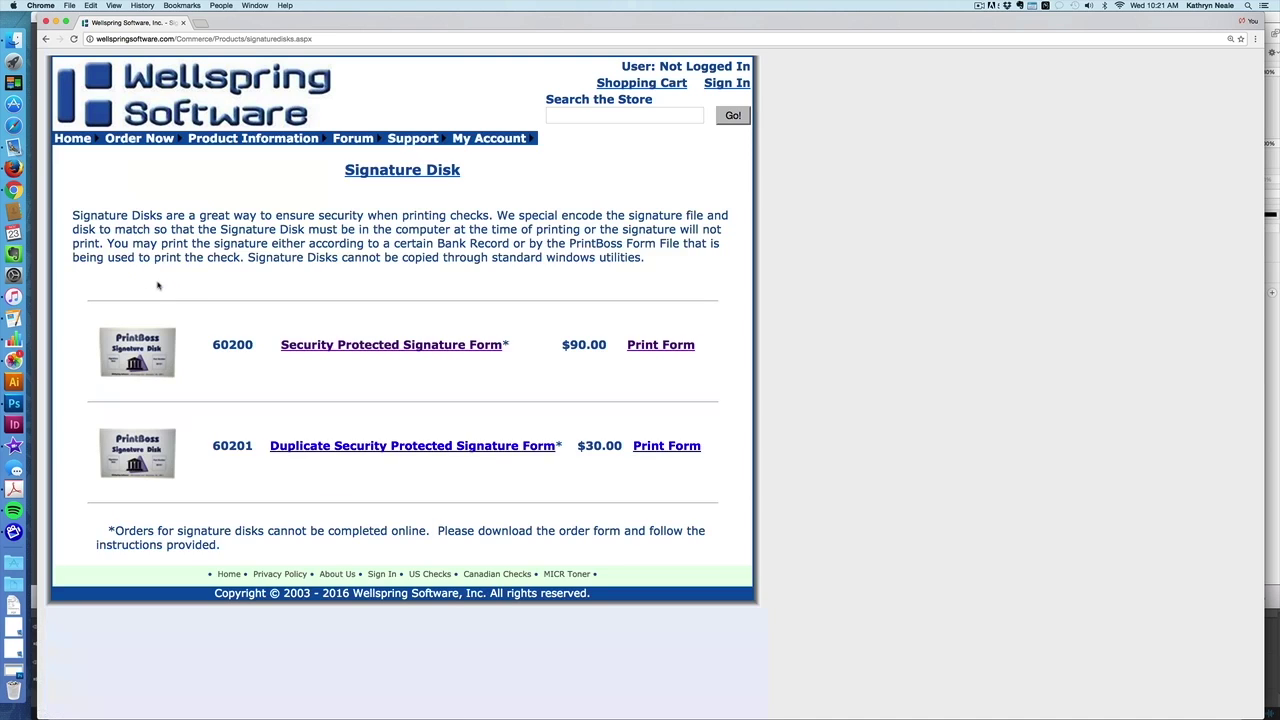
{"action": "left_click", "coordinate": [644, 346]}
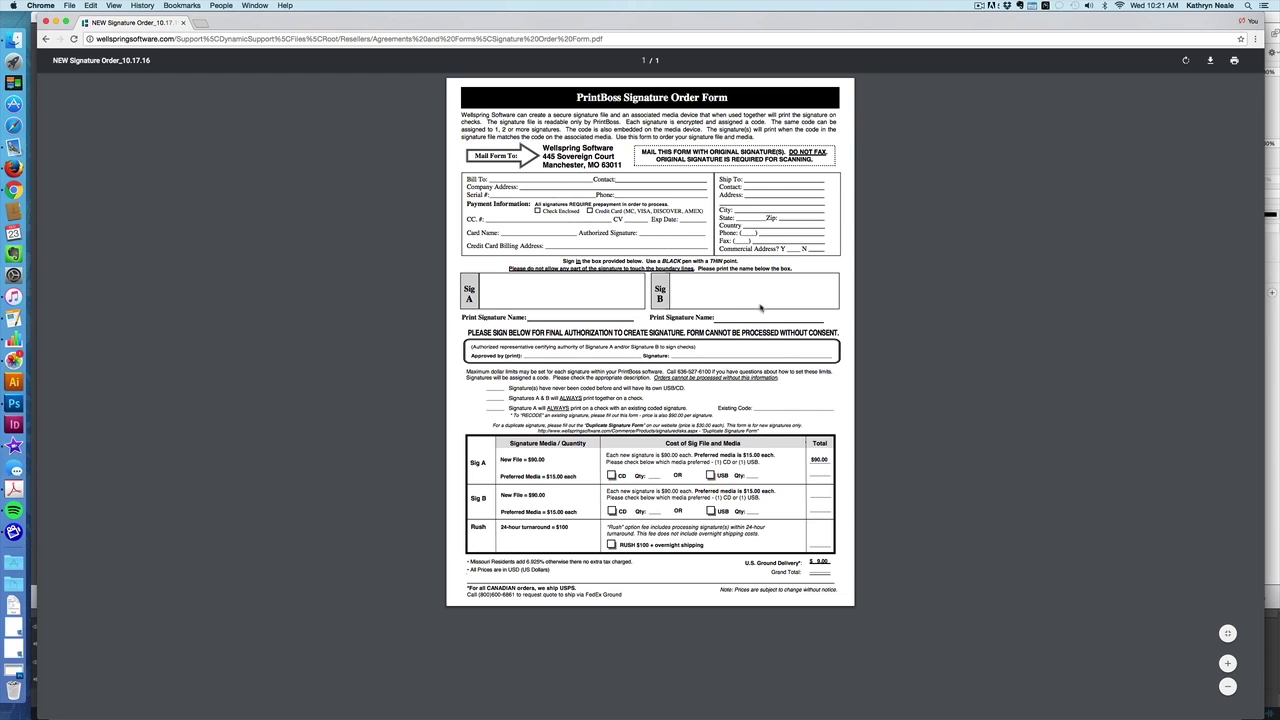
{"action": "key", "text": "super+equal"}
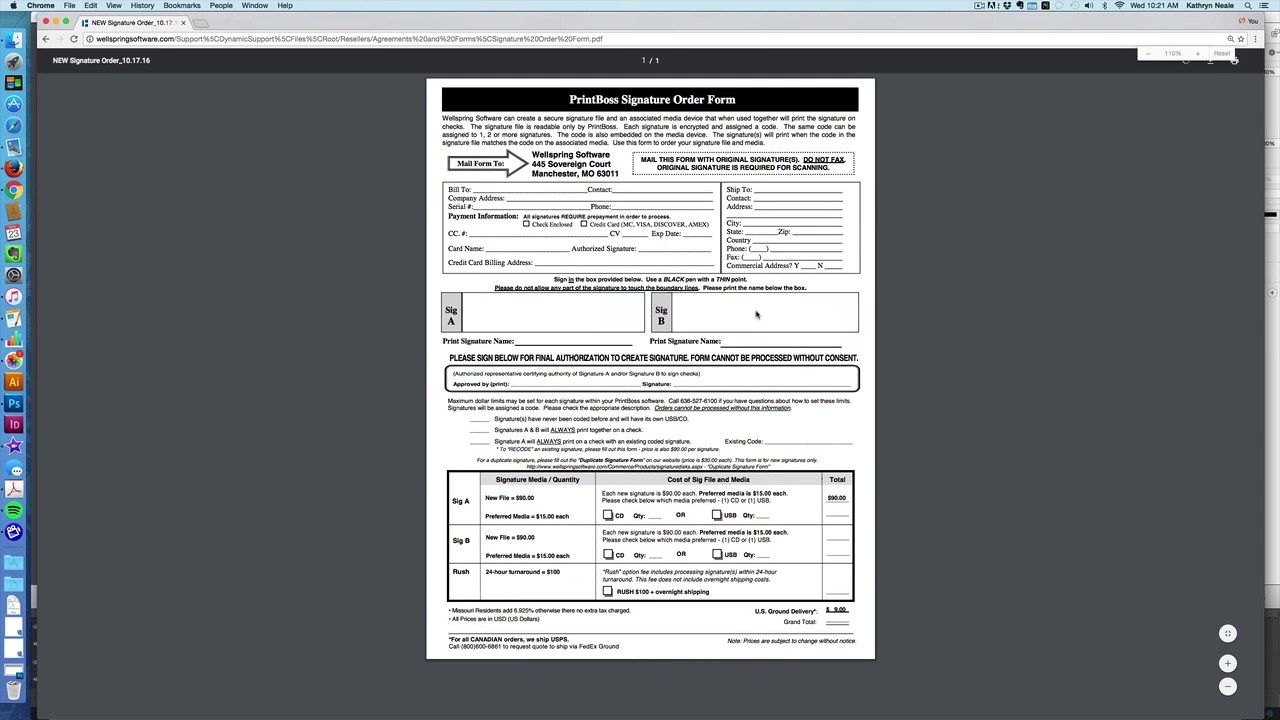
{"action": "key", "text": "super+equal"}
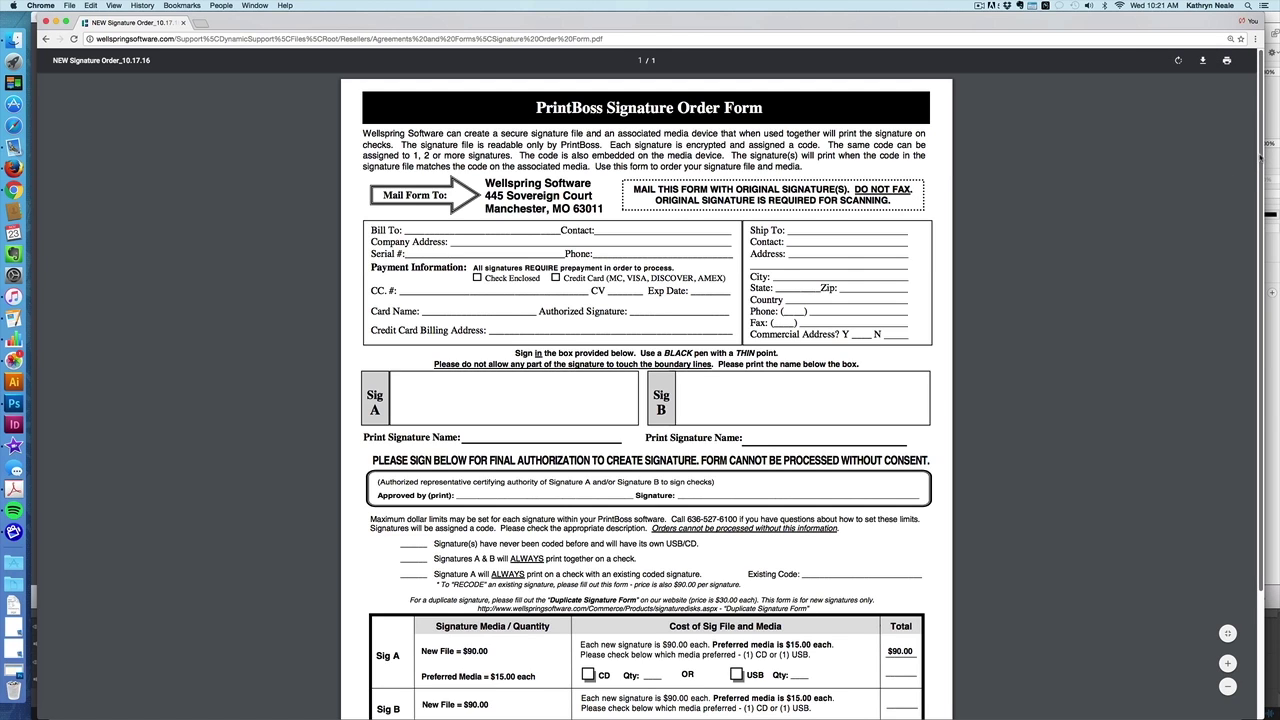
{"action": "scroll", "coordinate": [1258, 170], "scroll_direction": "down", "scroll_amount": 2}
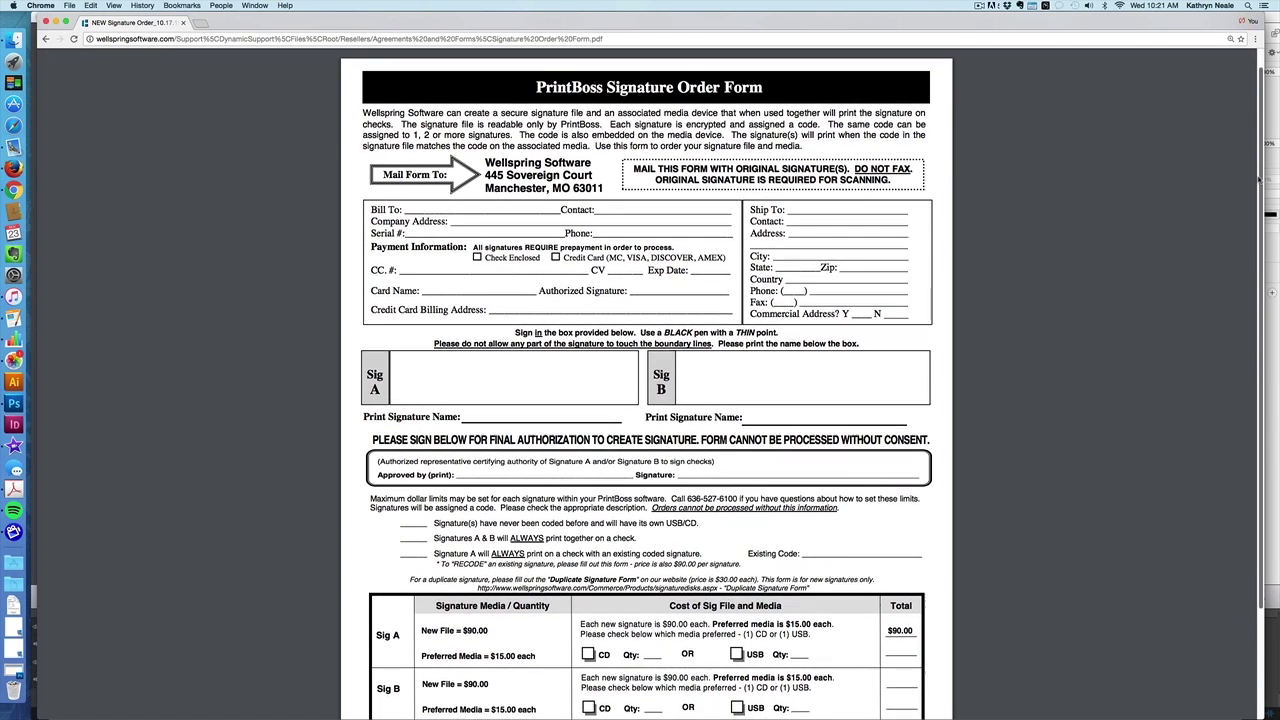
Step: Scroll the Signature Order Form to its pricing table, then return to the PrintBoss 6 window
{"action": "left_click_drag", "start_coordinate": [1258, 200], "coordinate": [1263, 292]}
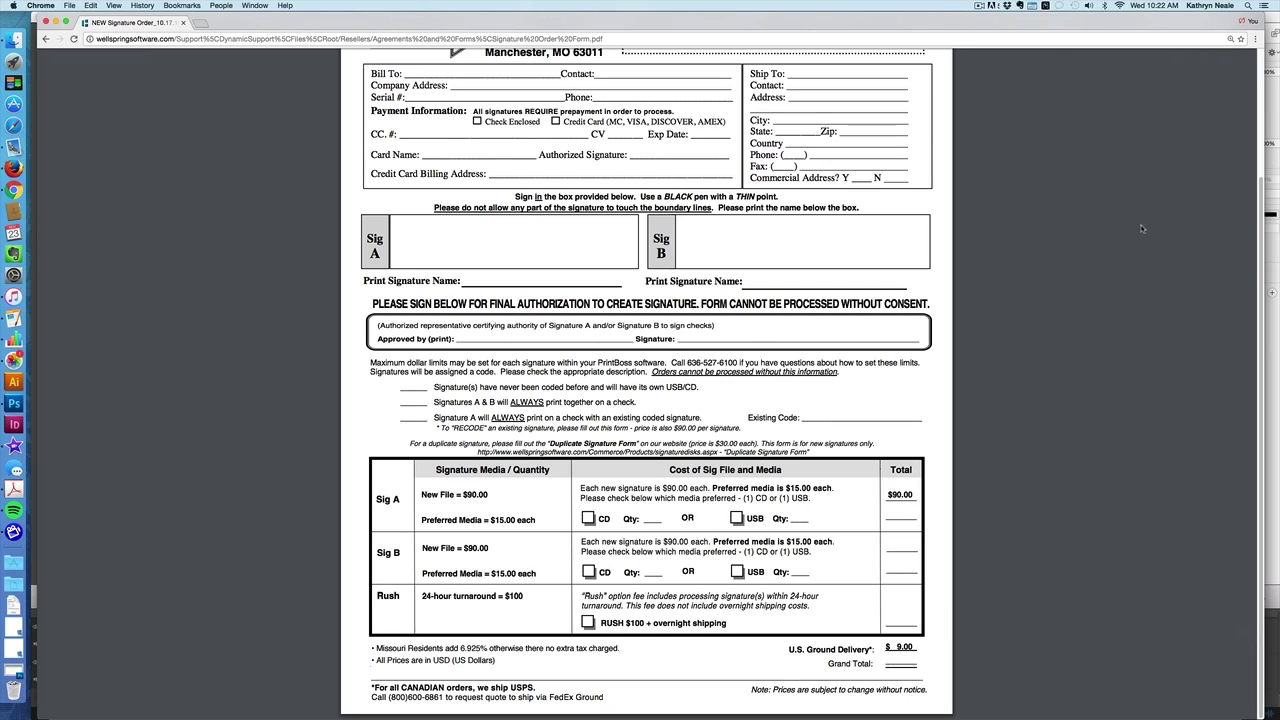
{"action": "left_click", "coordinate": [983, 8]}
{"action": "left_click", "coordinate": [983, 8]}
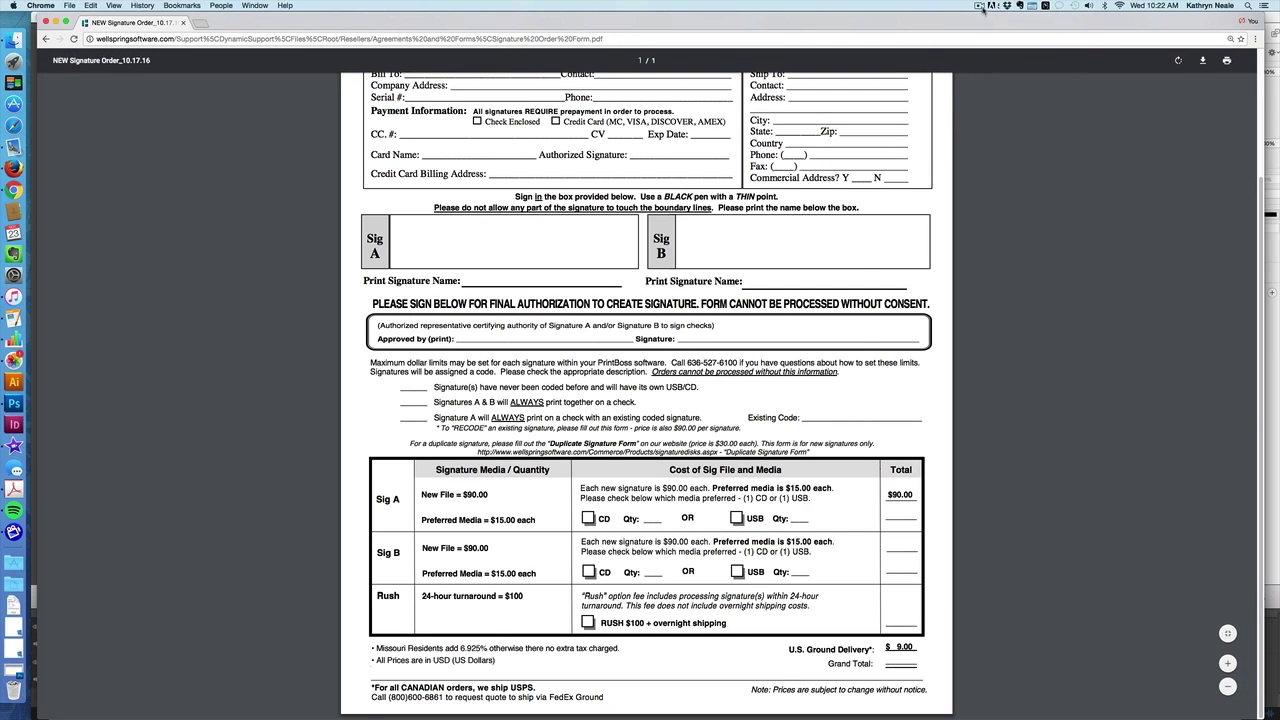